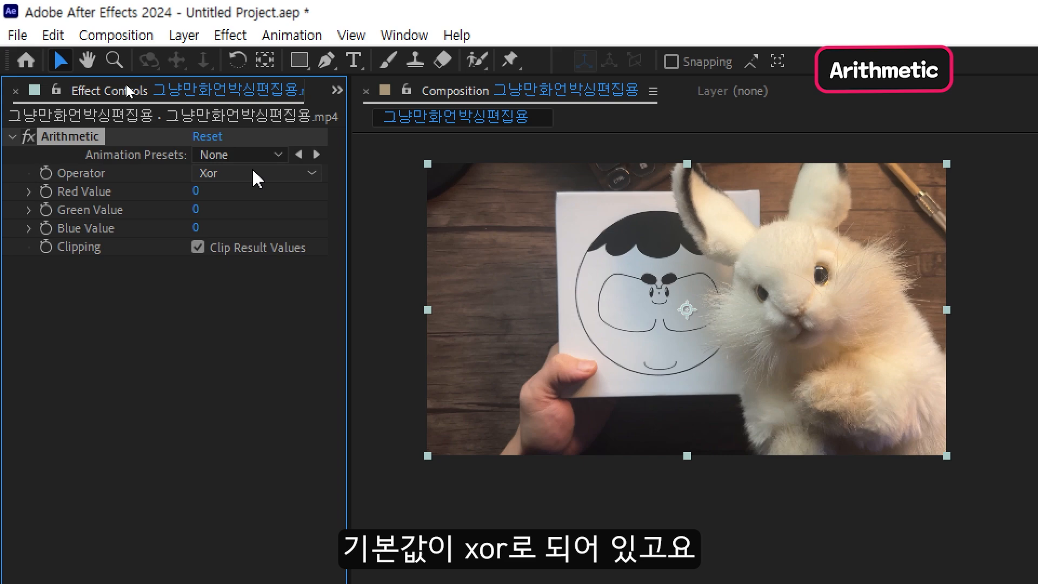
Set the Arithmetic operator to Add, with the Red Value at 255 and the Green Value at about 230.
left_click(254, 174)
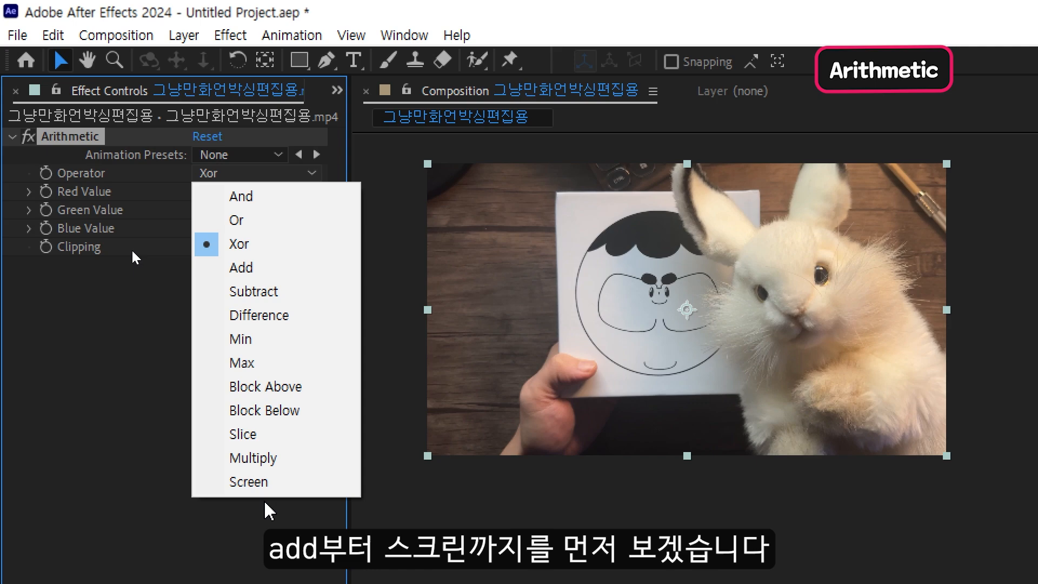
left_click(250, 270)
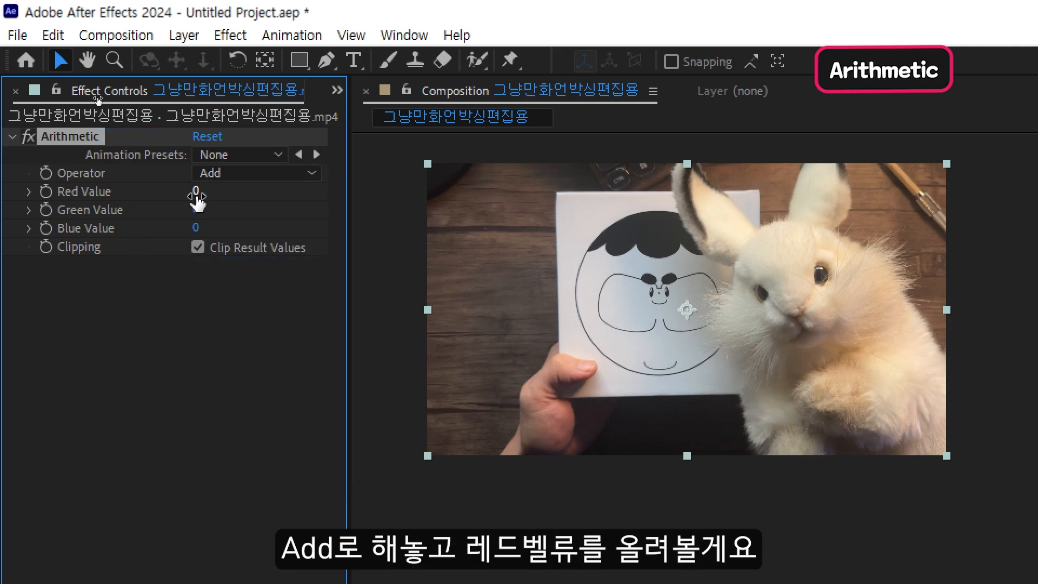
left_click_drag(197, 197, 444, 188)
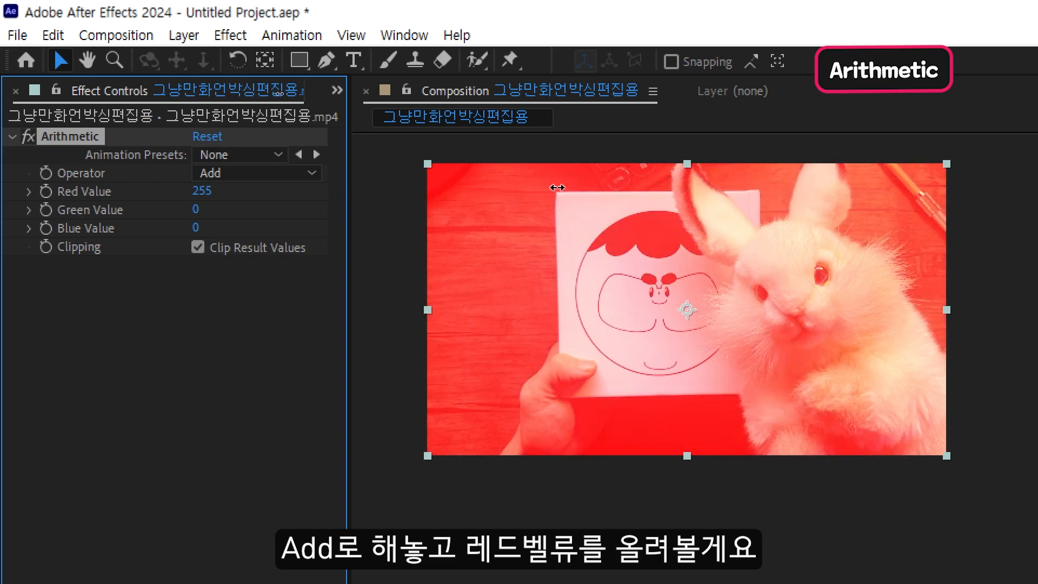
left_click_drag(556, 187, 511, 199)
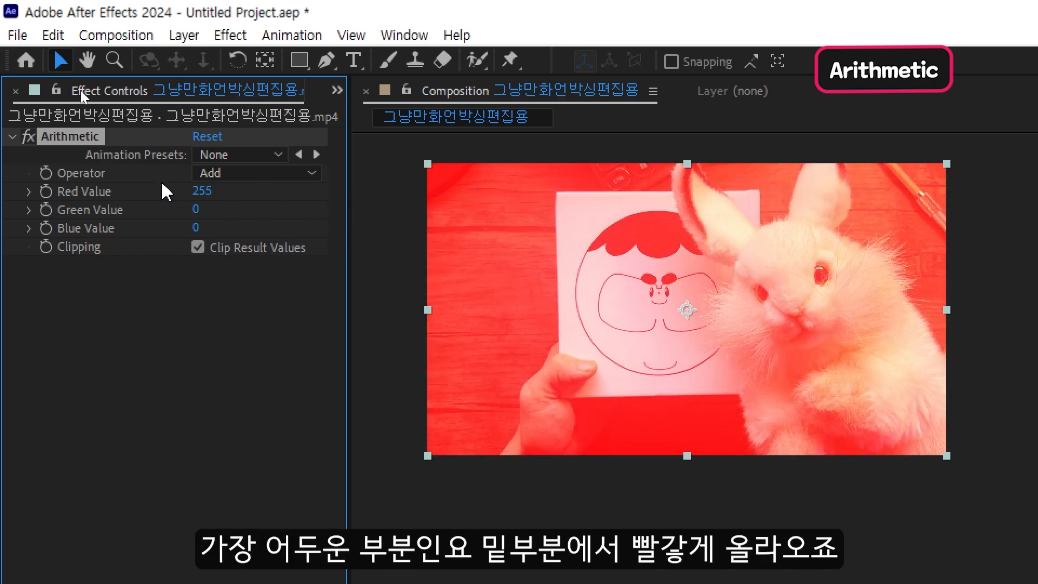
left_click_drag(199, 192, 73, 197)
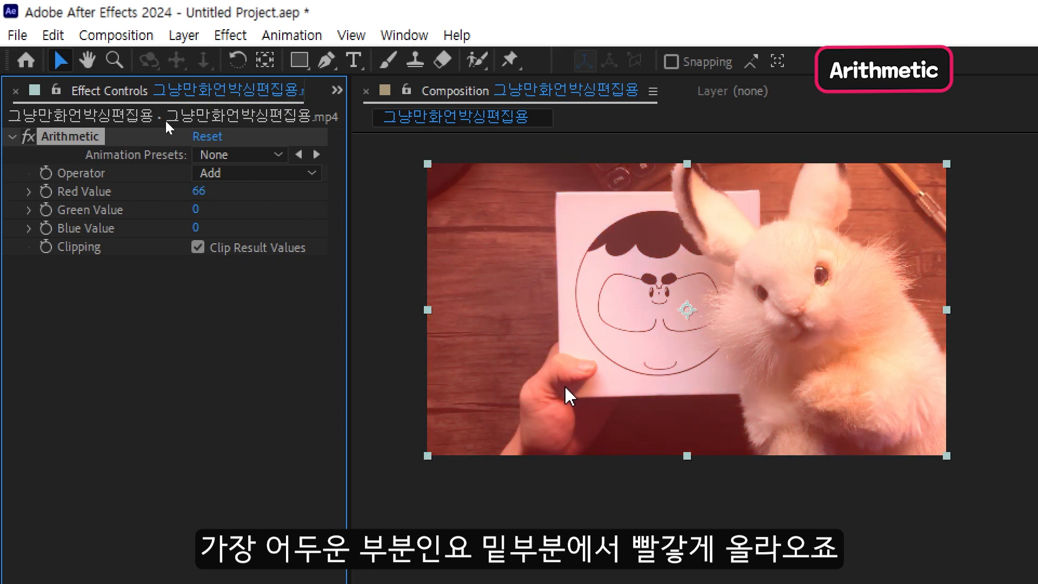
left_click_drag(198, 191, 412, 203)
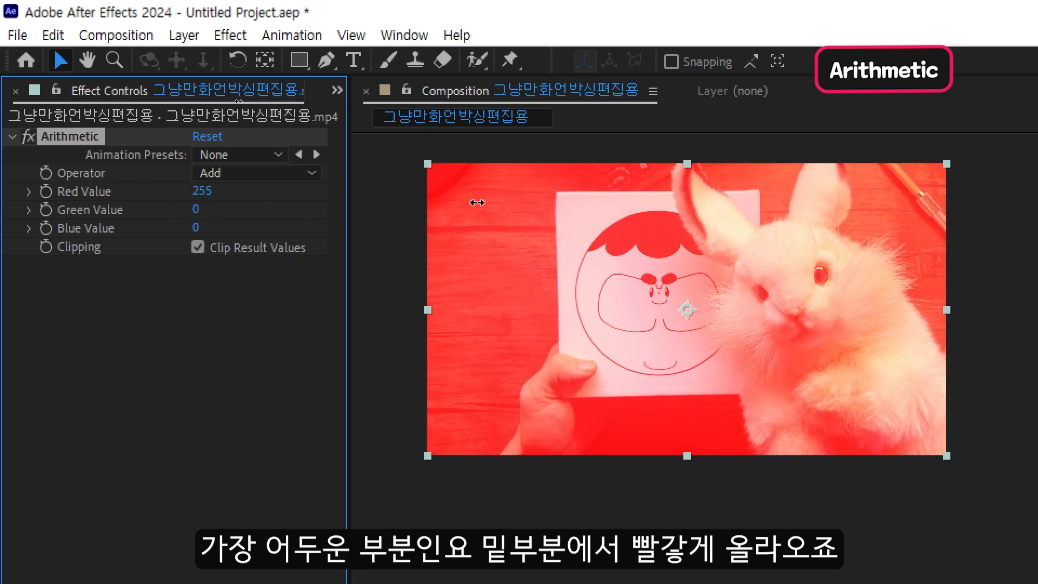
left_click_drag(196, 210, 417, 201)
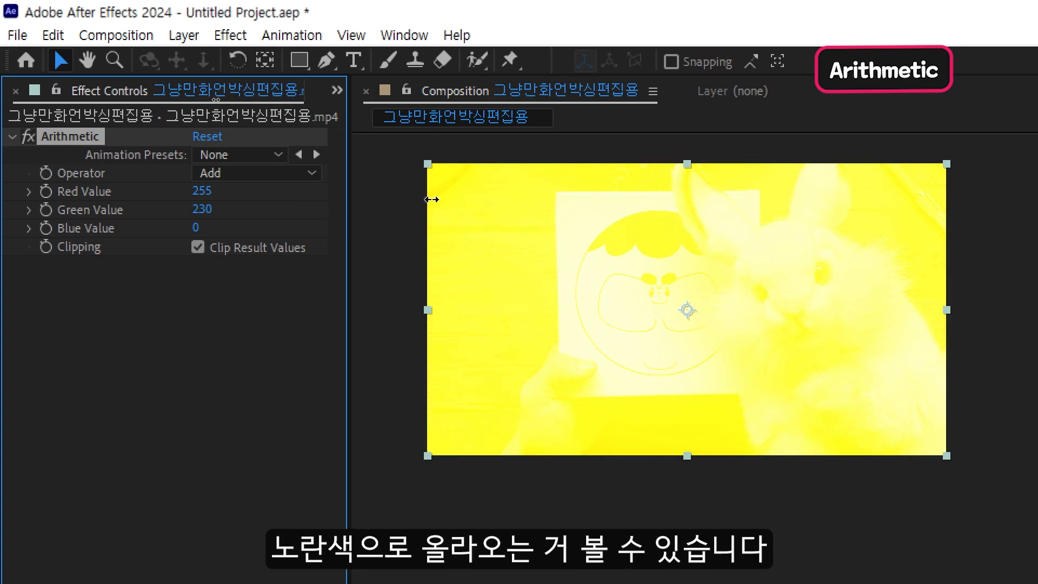
Reset the Arithmetic effect and apply the Subtract operator with the Red Value and Green Value at 255.
left_click(223, 174)
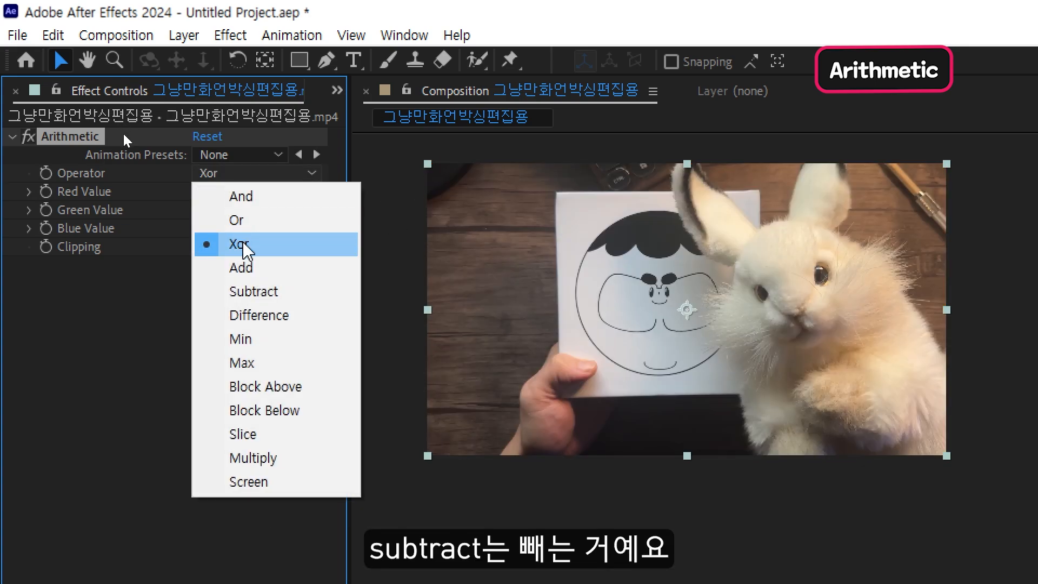
left_click(246, 291)
left_click_drag(196, 191, 564, 204)
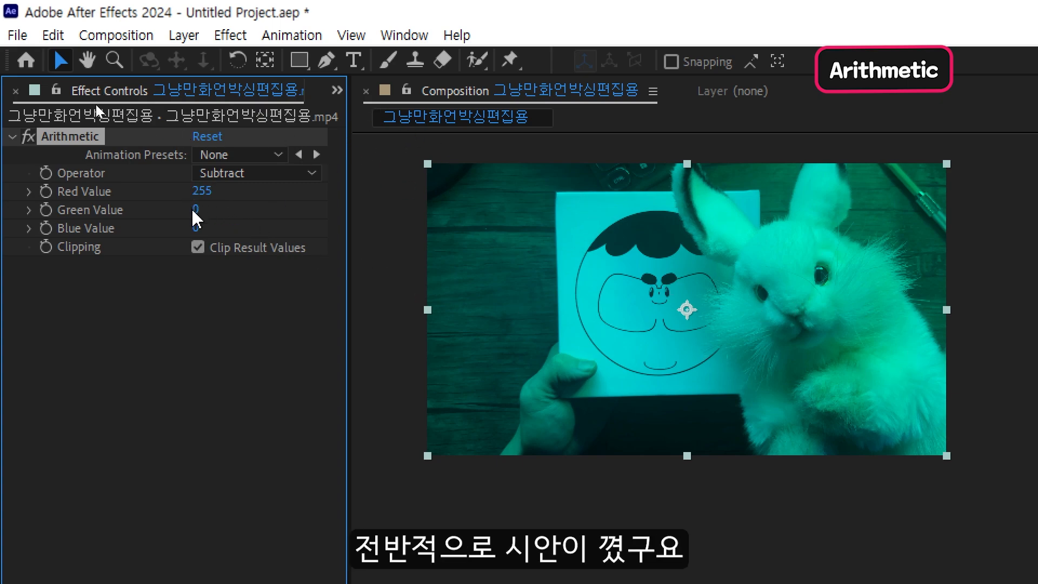
left_click(220, 213)
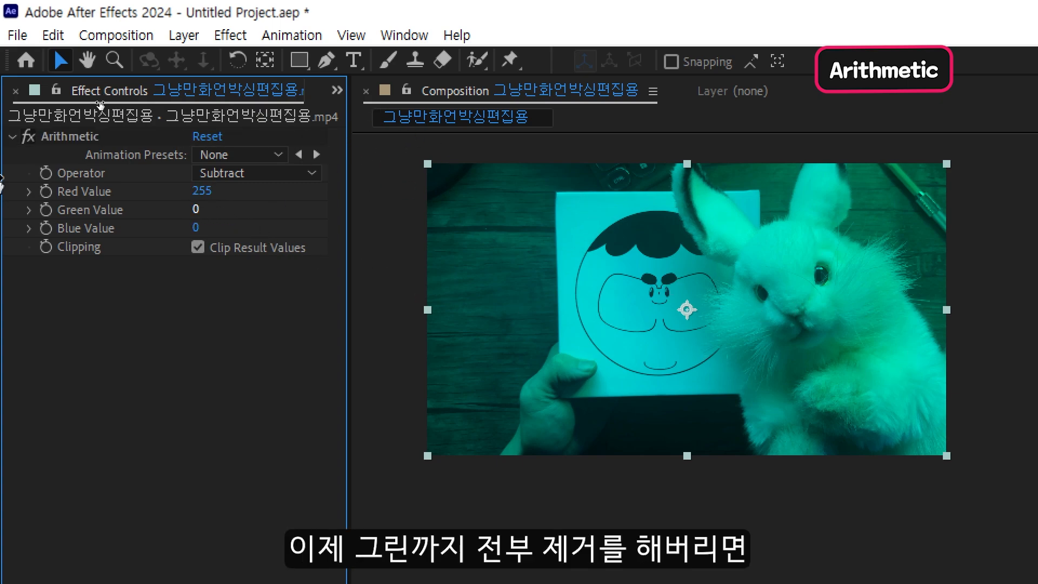
left_click_drag(196, 209, 515, 223)
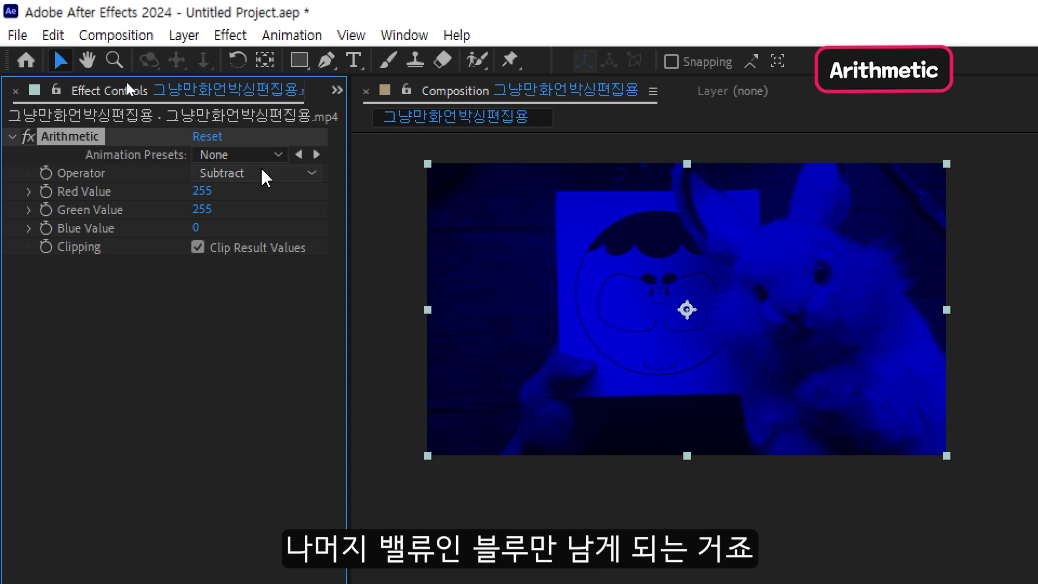
Clear the Arithmetic effect back to its defaults and set its operator to Difference.
left_click(246, 173)
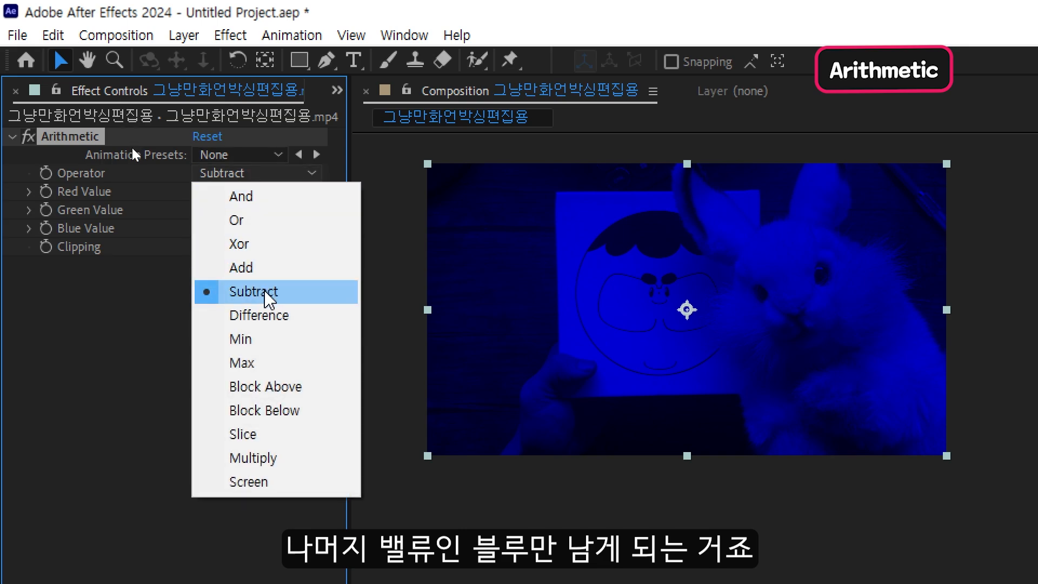
left_click(265, 316)
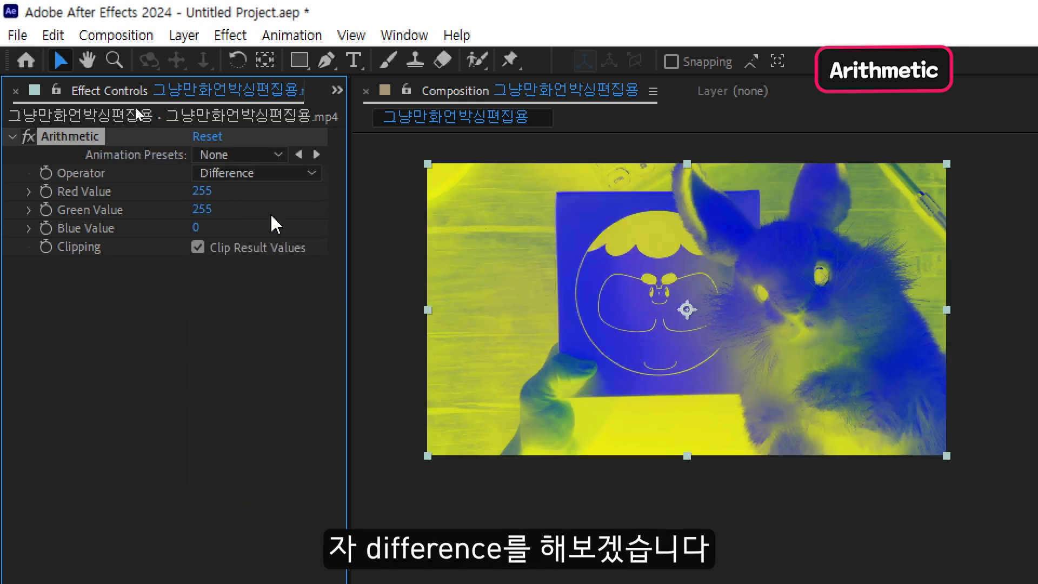
left_click(211, 137)
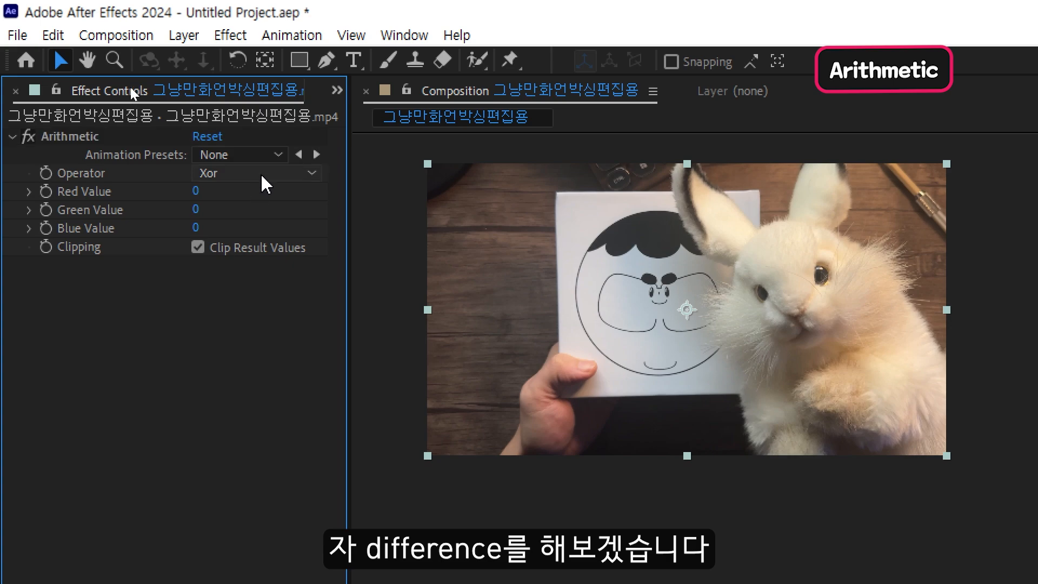
left_click(259, 173)
left_click(260, 316)
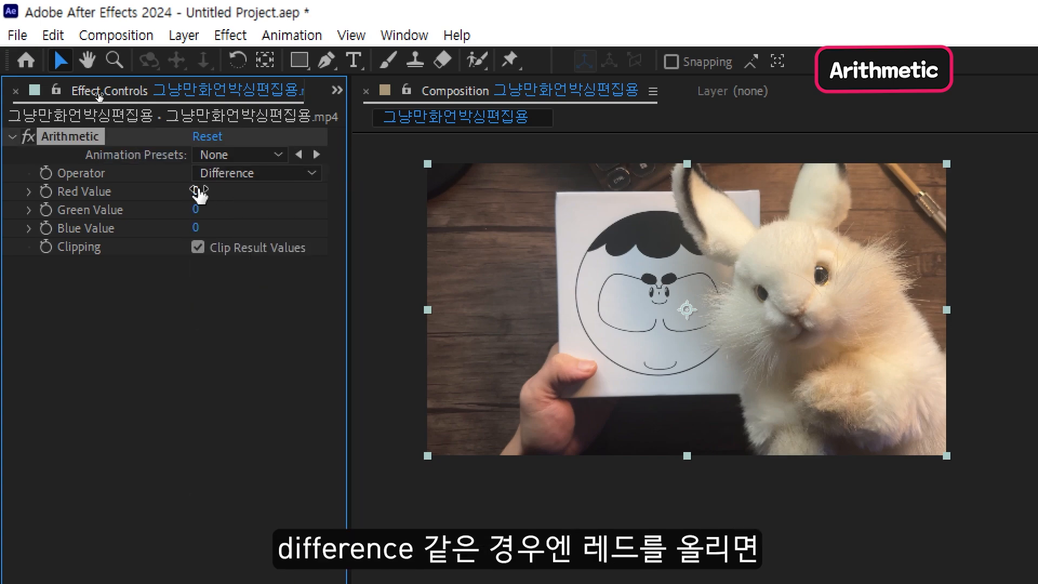
Raise the Red Value, Green Value and Blue Value of the Difference operation to 255 each.
left_click_drag(199, 191, 500, 192)
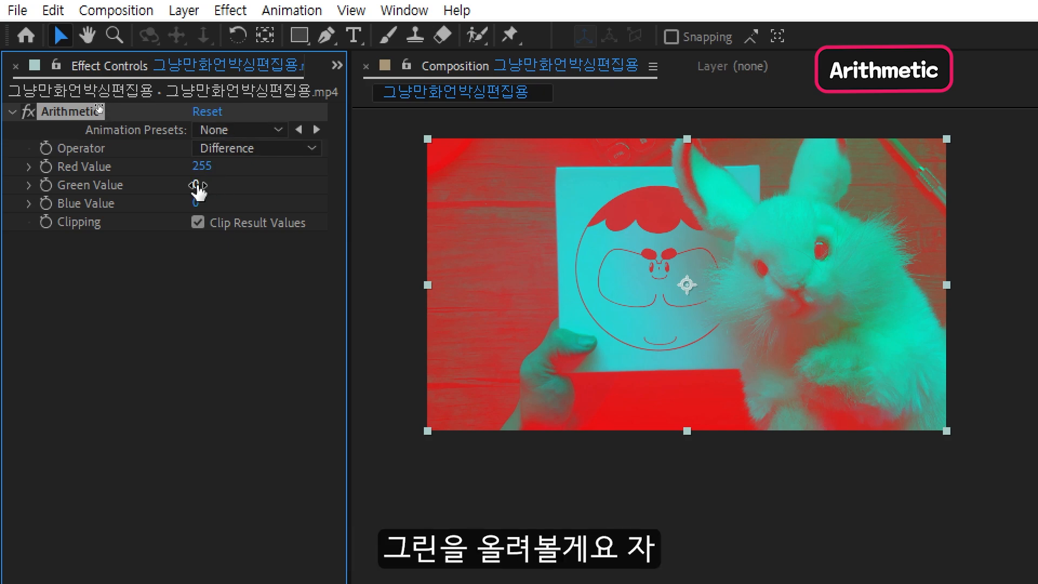
left_click_drag(198, 186, 286, 186)
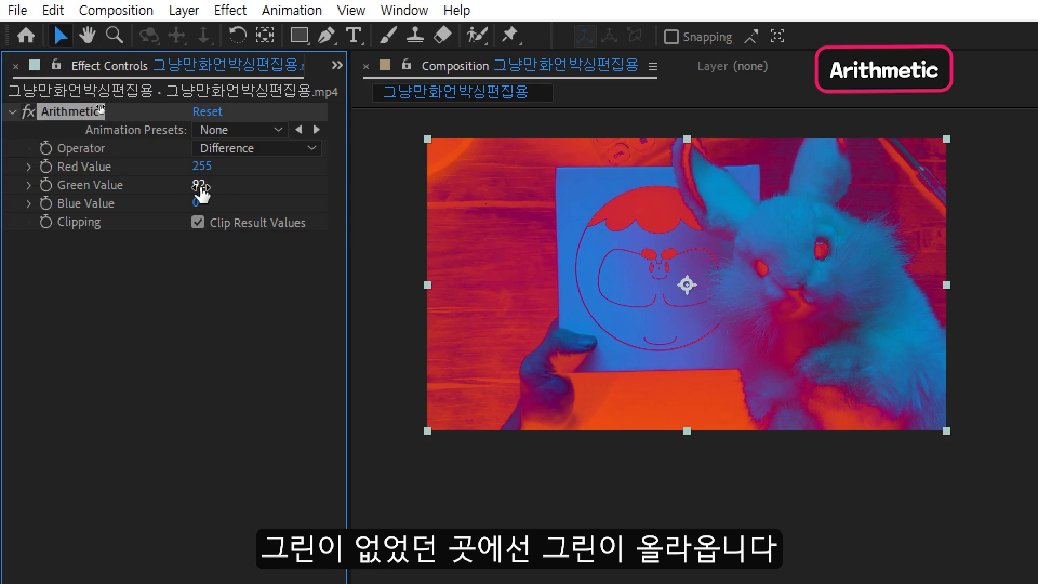
left_click_drag(199, 184, 404, 169)
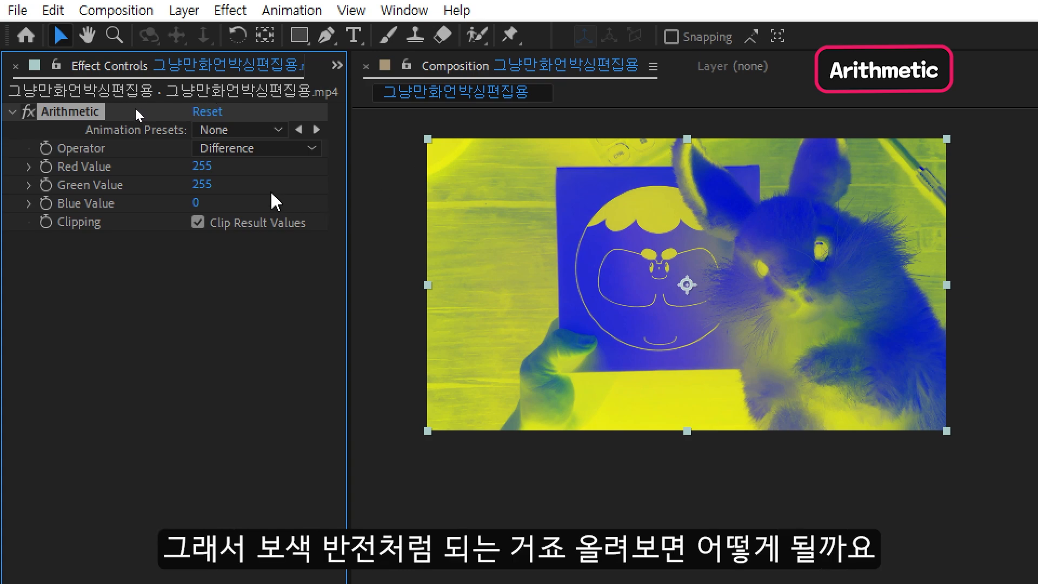
left_click(266, 151)
left_click(148, 202)
left_click_drag(198, 204, 214, 201)
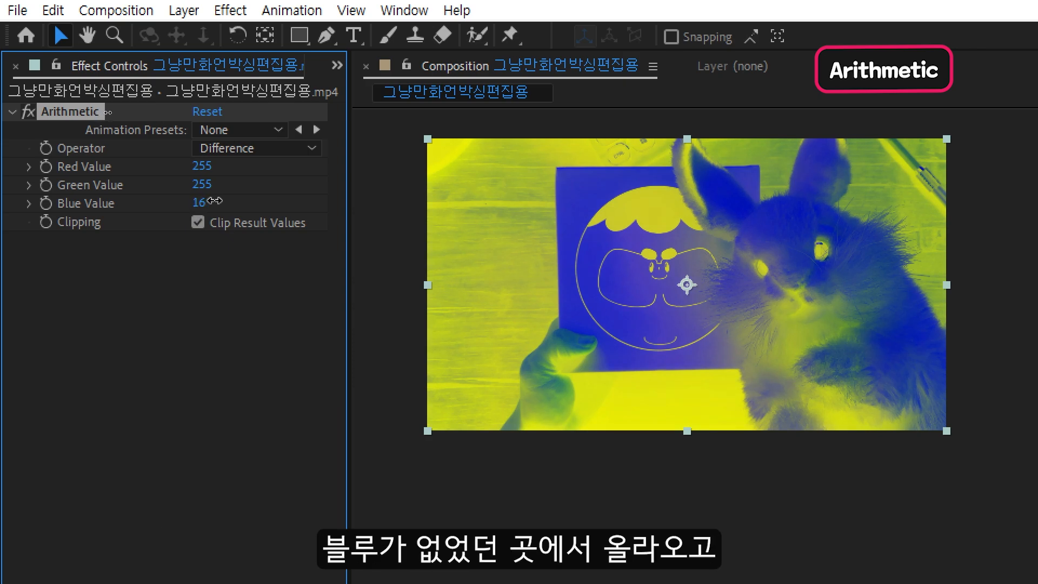
left_click_drag(280, 200, 418, 193)
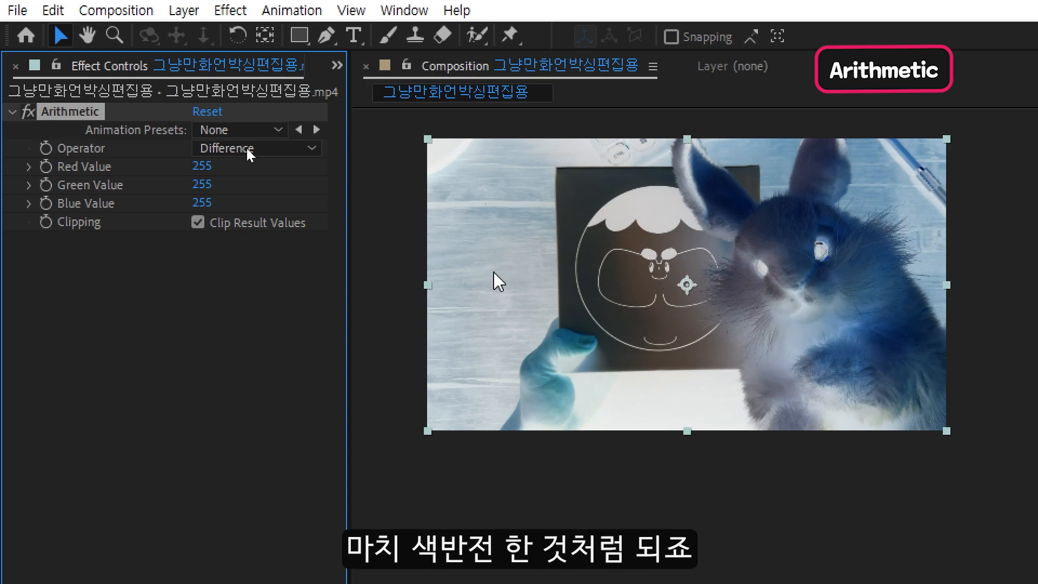
Reset the Arithmetic effect and apply the Min operator with Red Value 148, Green Value 135 and a slightly raised Blue Value.
left_click(207, 112)
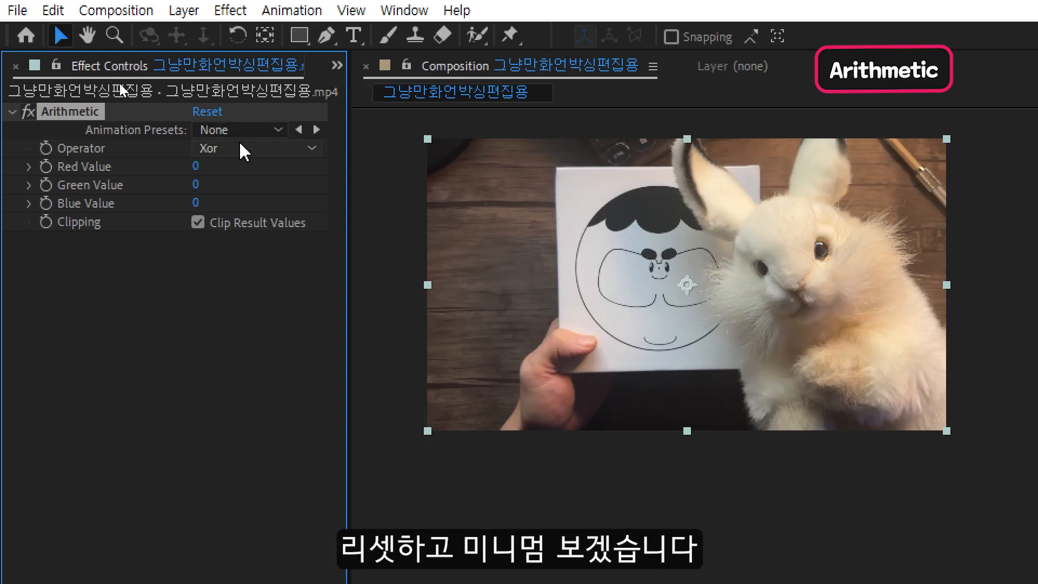
left_click(249, 148)
left_click(262, 321)
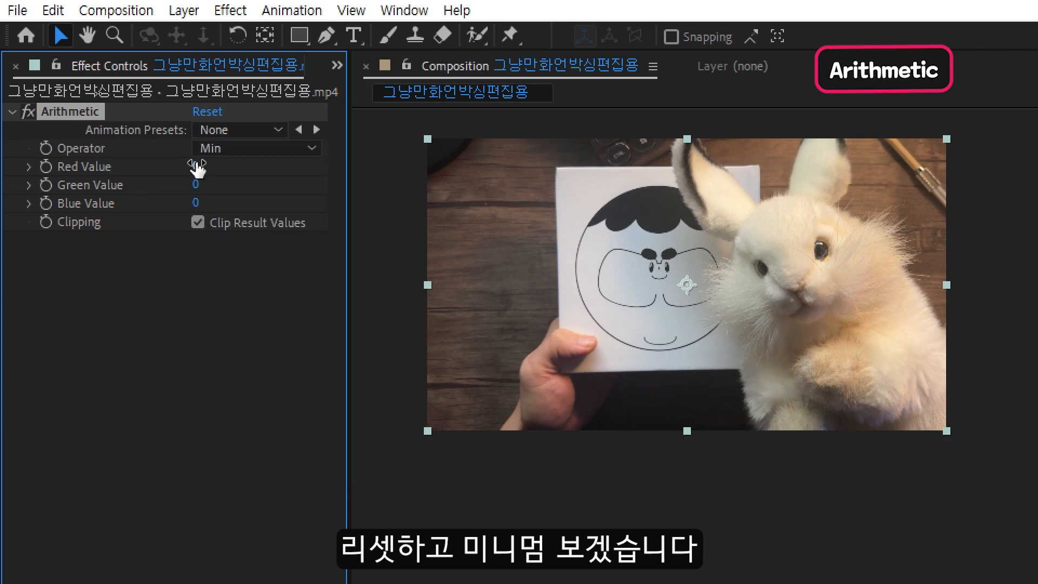
left_click_drag(197, 166, 271, 165)
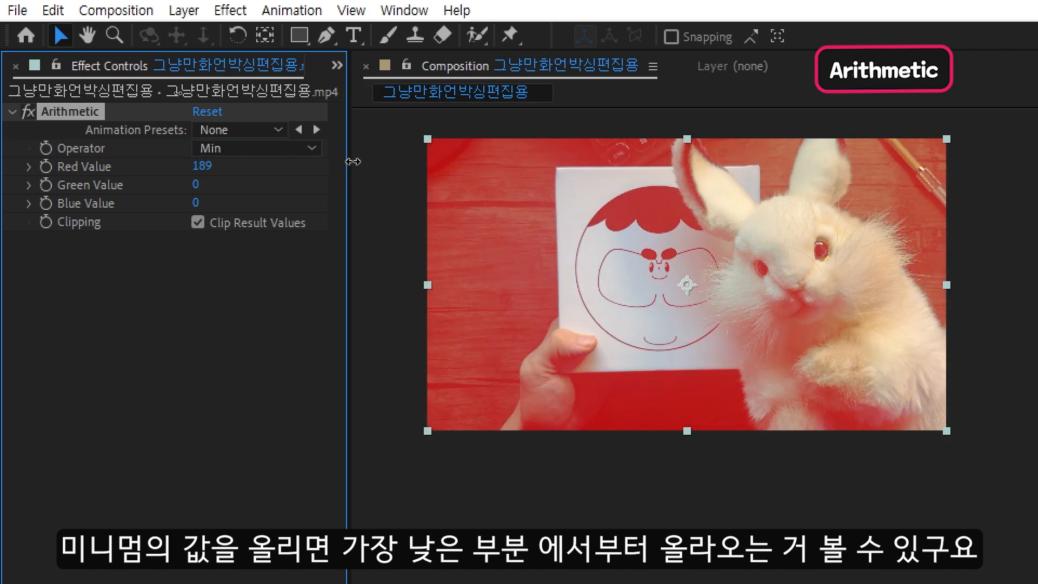
left_click_drag(352, 162, 323, 162)
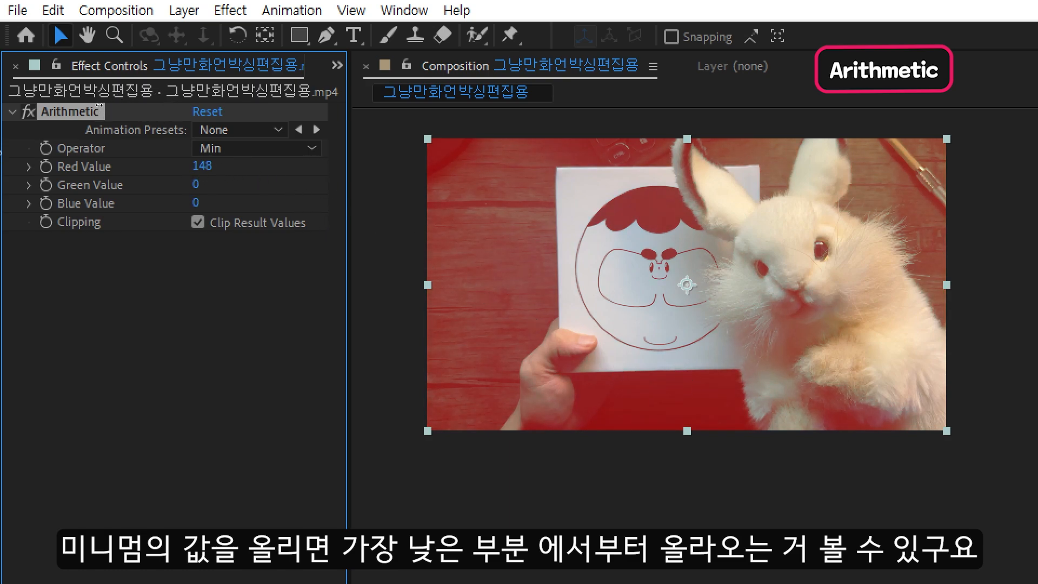
left_click_drag(197, 185, 375, 174)
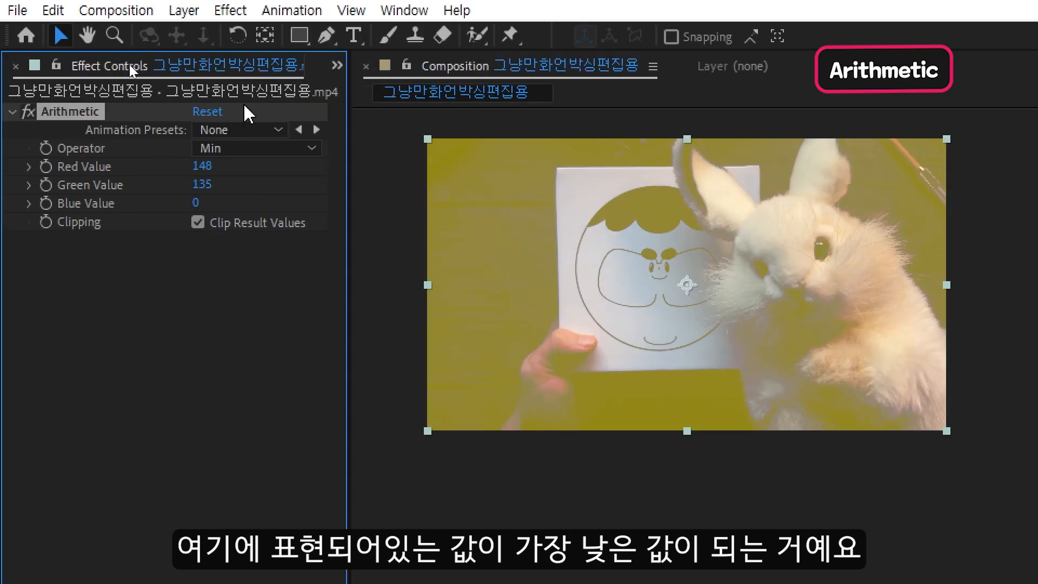
left_click_drag(196, 203, 222, 184)
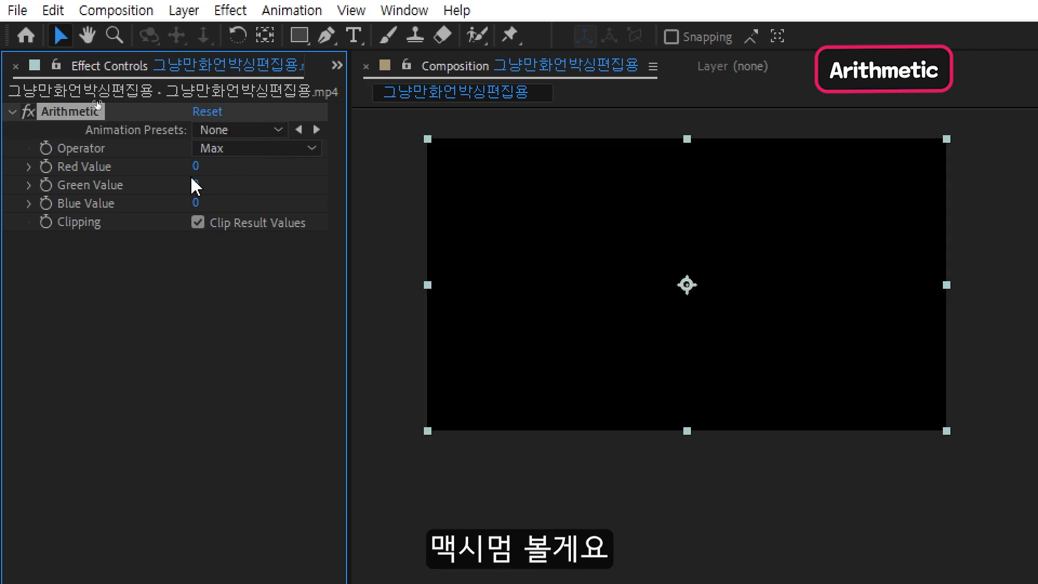
Set the Red Value to 119, Green Value to 60 and Blue Value to 73 for the Max operator.
left_click_drag(195, 167, 303, 167)
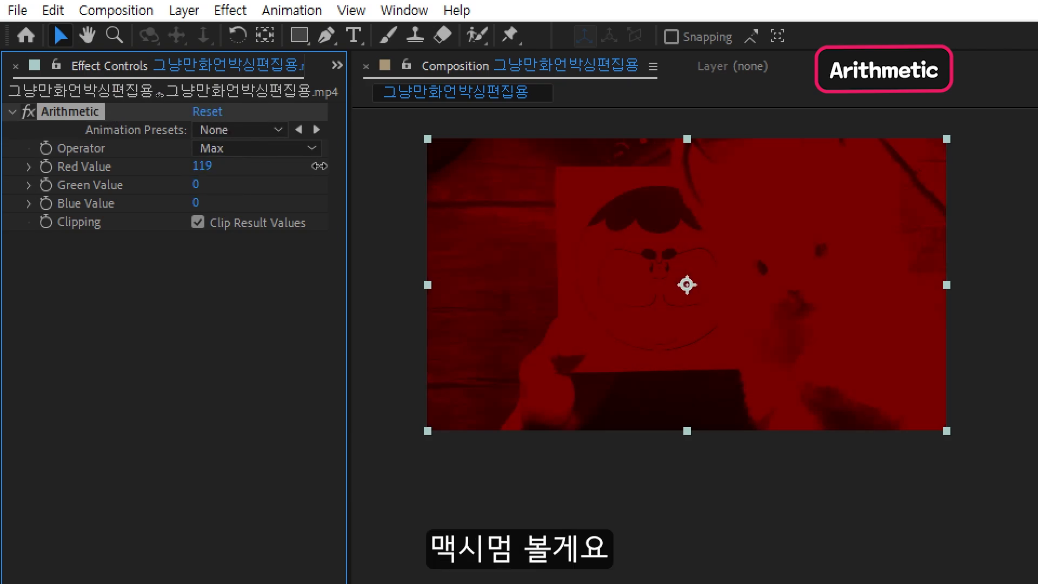
left_click_drag(195, 185, 263, 183)
left_click_drag(196, 203, 267, 202)
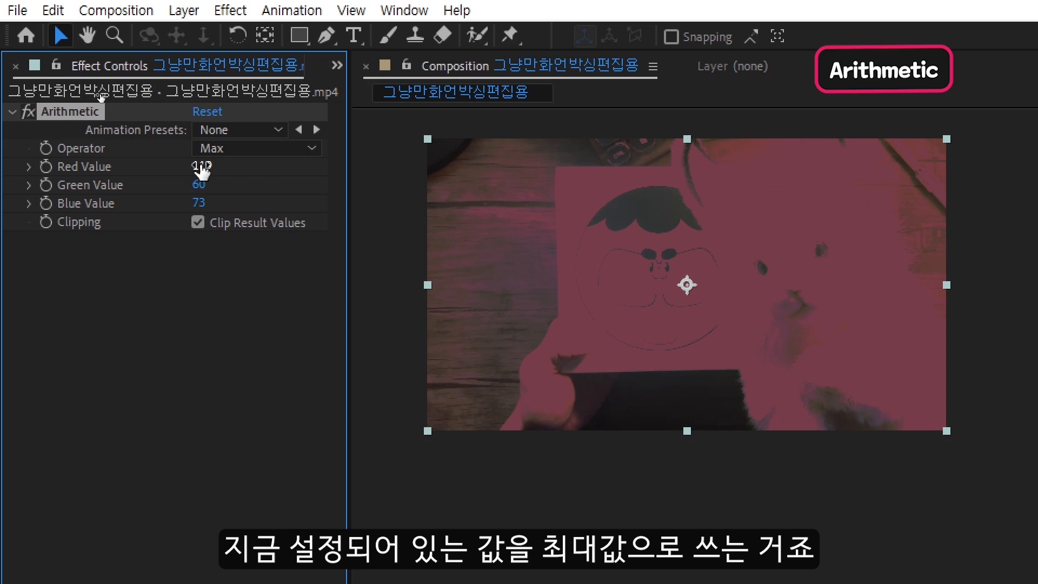
Adjust the Max operation's color limits to Red Value 230, Green Value 194 and Blue Value 66.
left_click_drag(202, 168, 167, 165)
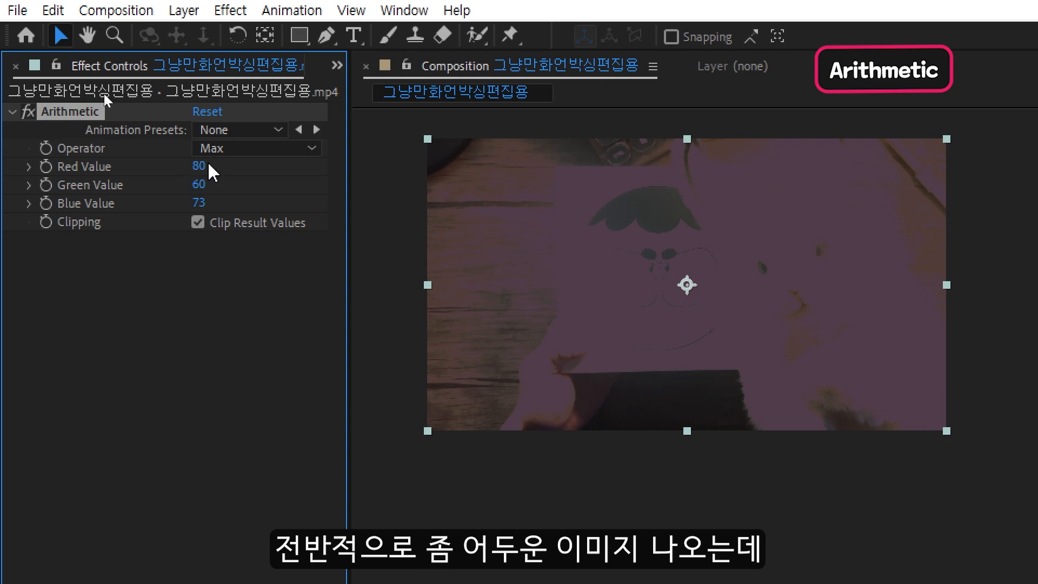
left_click_drag(200, 165, 436, 179)
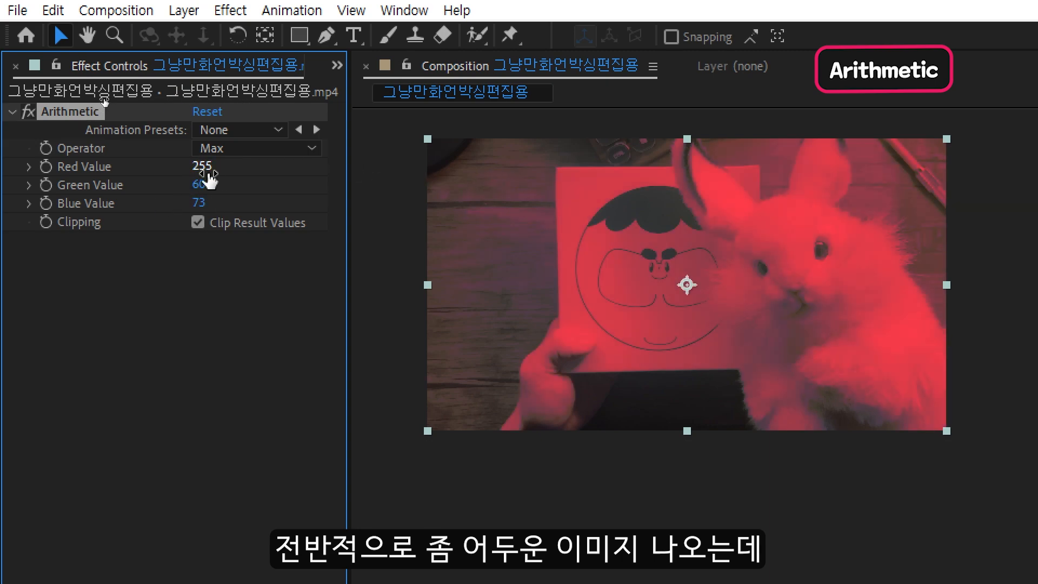
left_click_drag(200, 183, 517, 204)
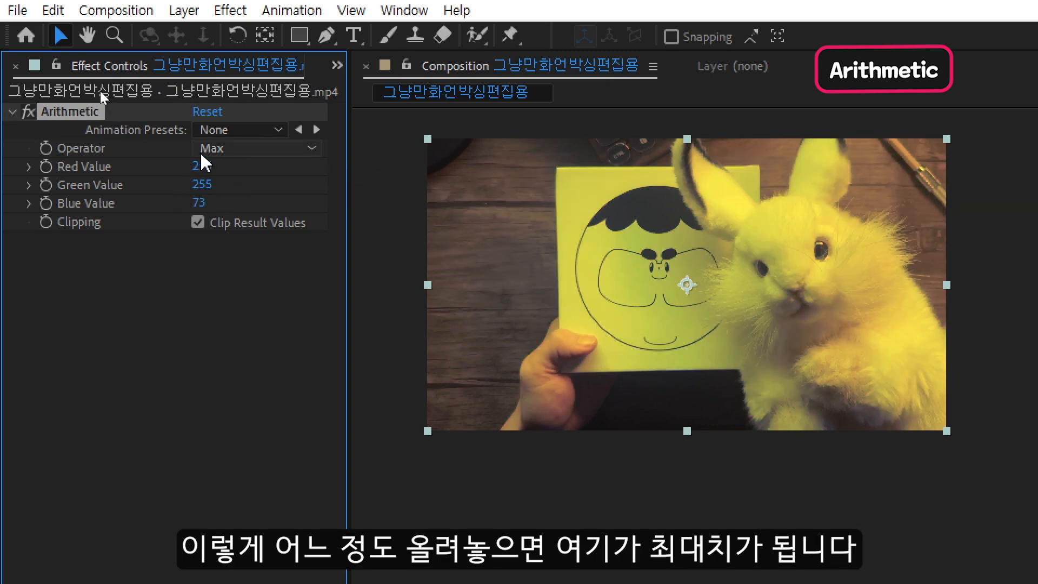
mouse_move(199, 204)
left_mouse_down()
mouse_move(224, 202)
mouse_move(191, 203)
left_mouse_up()
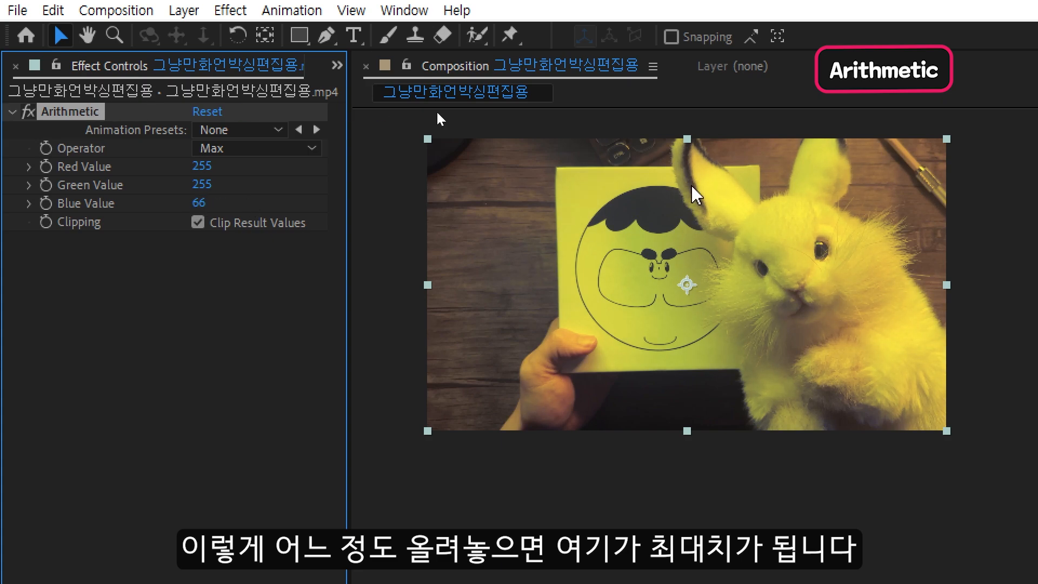
left_click_drag(211, 168, 150, 174)
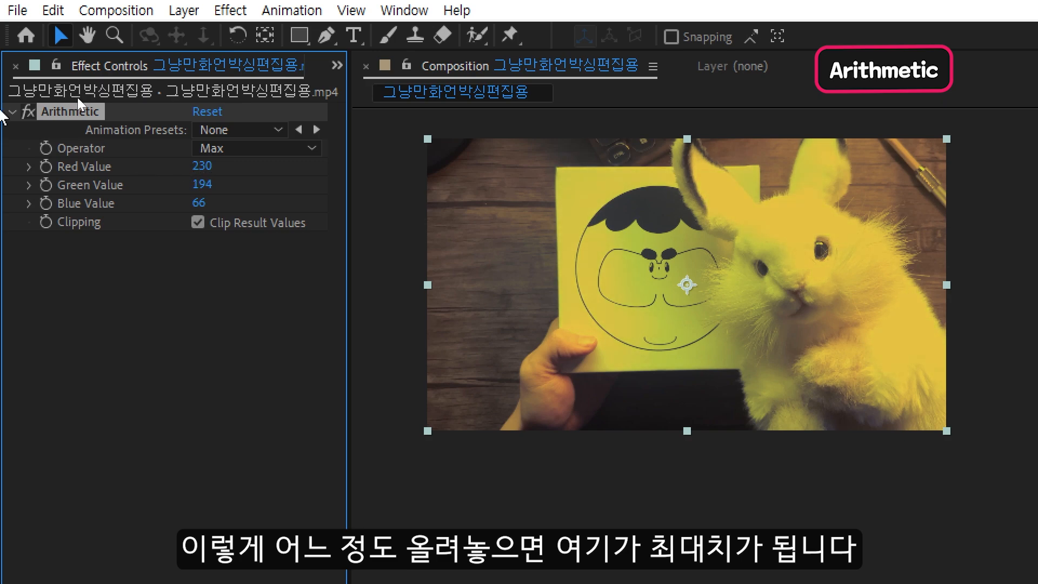
Reset the Arithmetic effect's values and set its operator to Block Above.
left_click(254, 148)
left_click(290, 359)
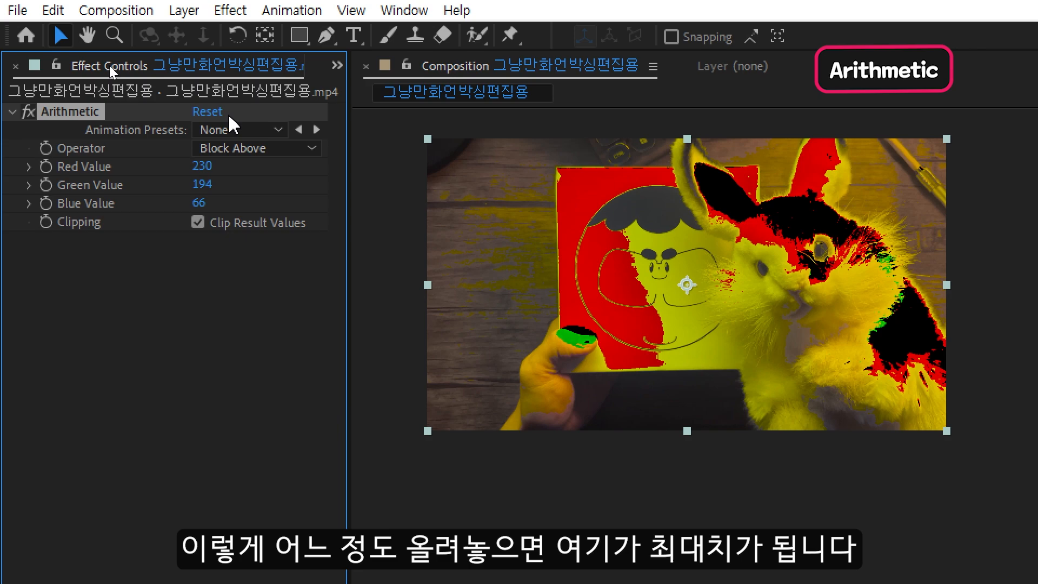
left_click(207, 111)
left_click(254, 148)
left_click(241, 362)
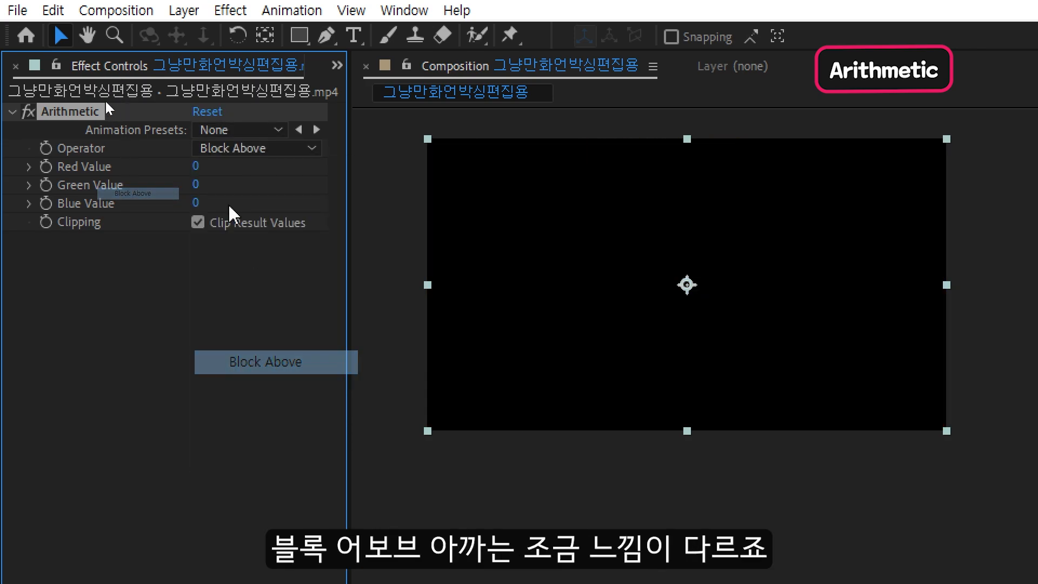
Set the Red Value to 206 and the Green Value to 107 for the Block Above operator.
left_click_drag(196, 167, 469, 146)
left_click_drag(458, 144, 440, 157)
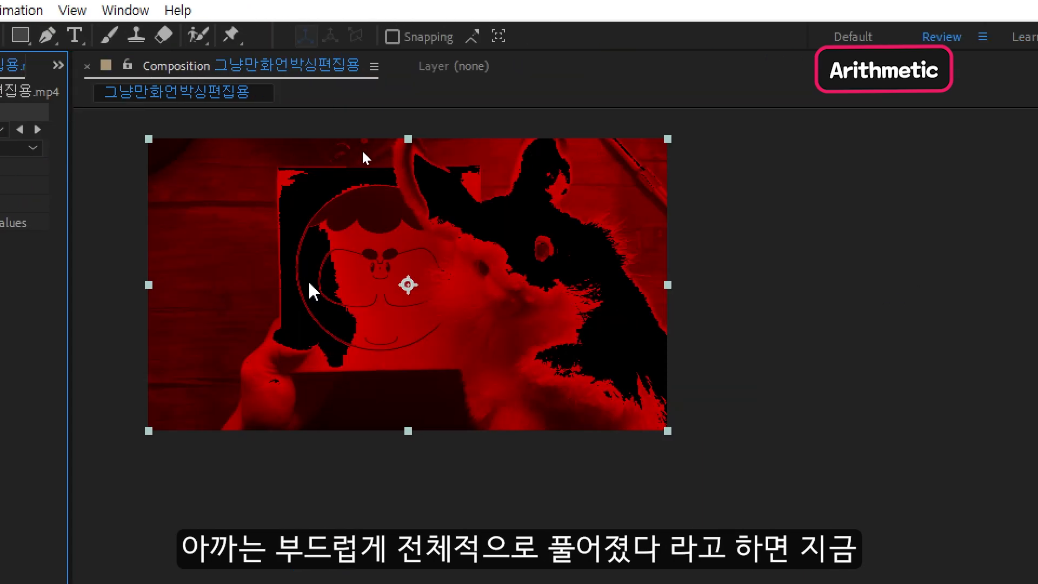
scroll(587, 258, "up", 3)
left_click_drag(189, 324, 930, 457)
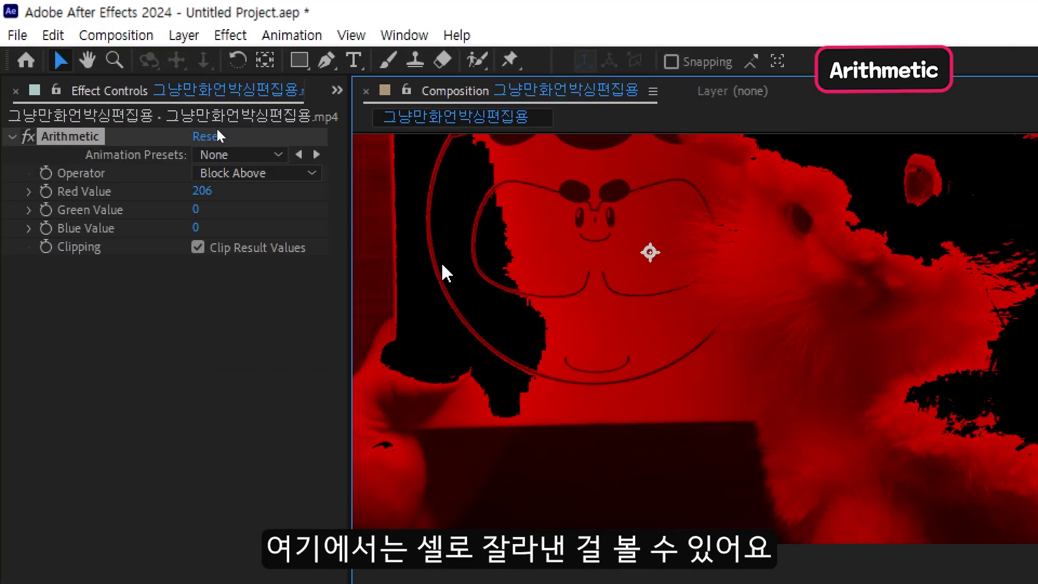
left_click_drag(196, 209, 306, 205)
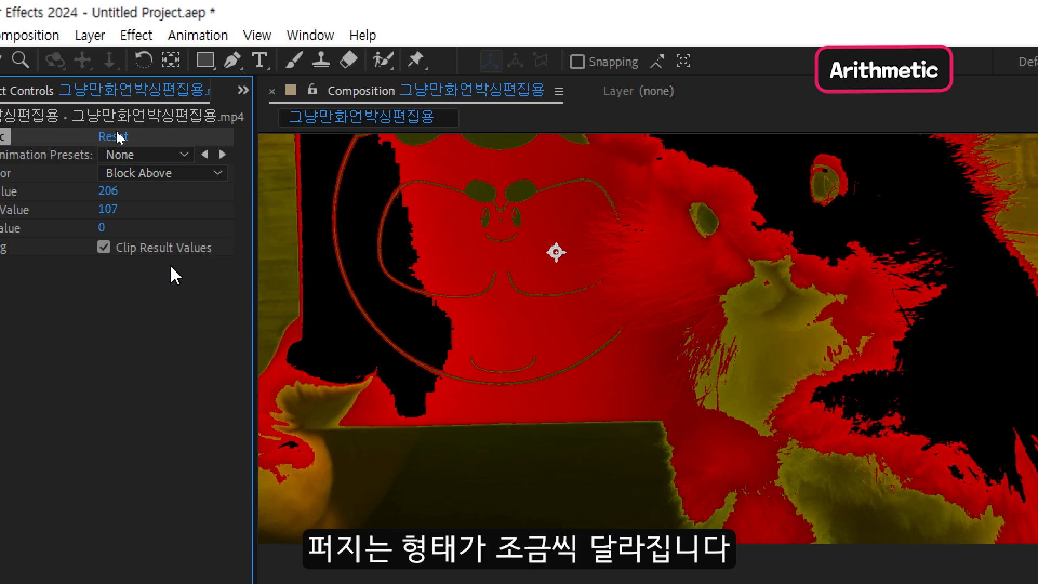
Raise the Green and Blue Values of the Block Above operator to 255 and lower its Red Value to 33.
left_click_drag(196, 227, 333, 222)
scroll(695, 259, "down", 1)
left_click_drag(746, 234, 535, 200)
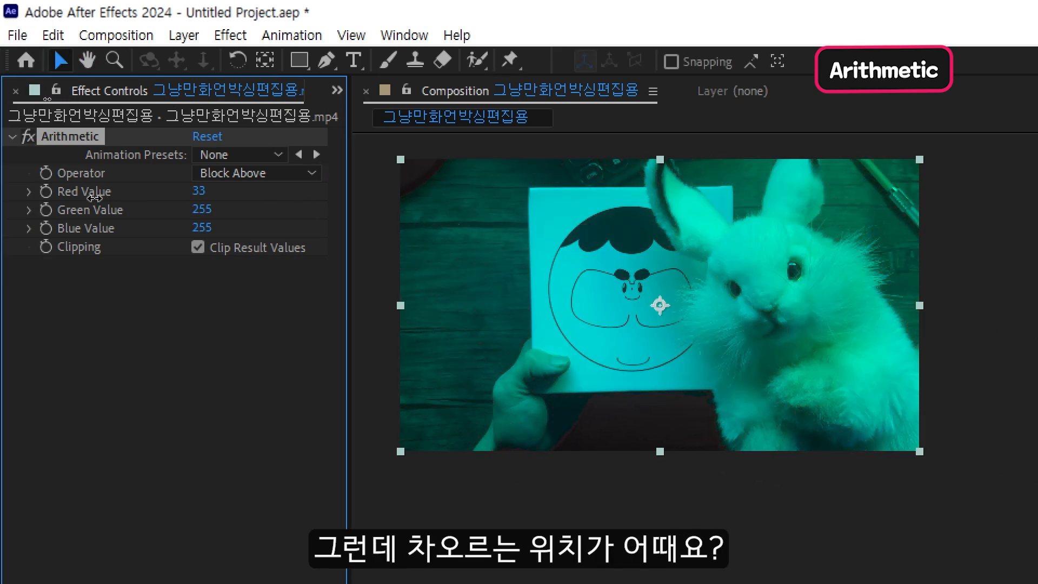
left_click_drag(95, 197, 139, 180)
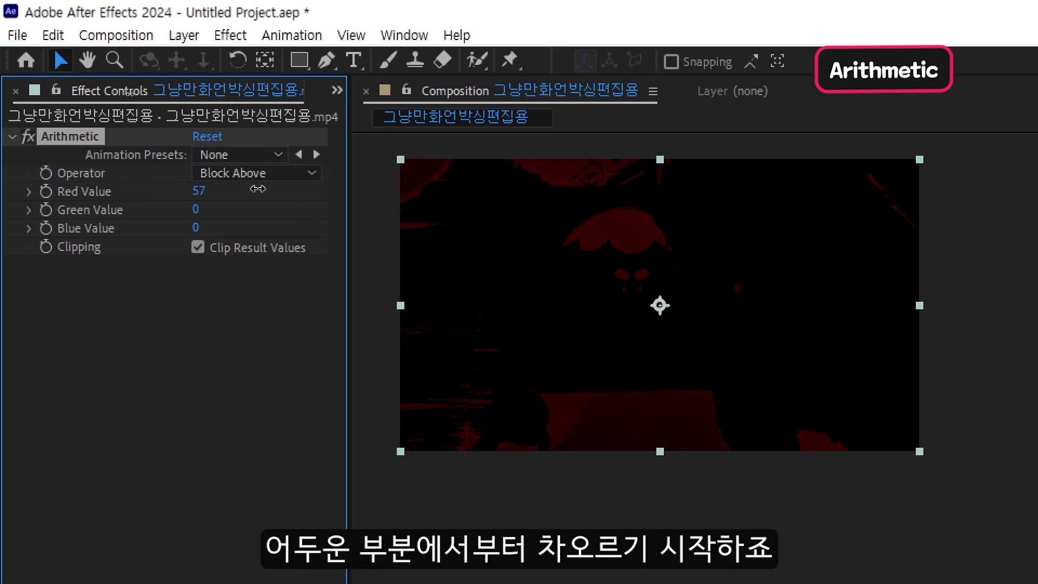
Set the Block Above operator's Red Value to 162, Green Value to 132 and Blue Value to 105.
left_click_drag(252, 191, 369, 185)
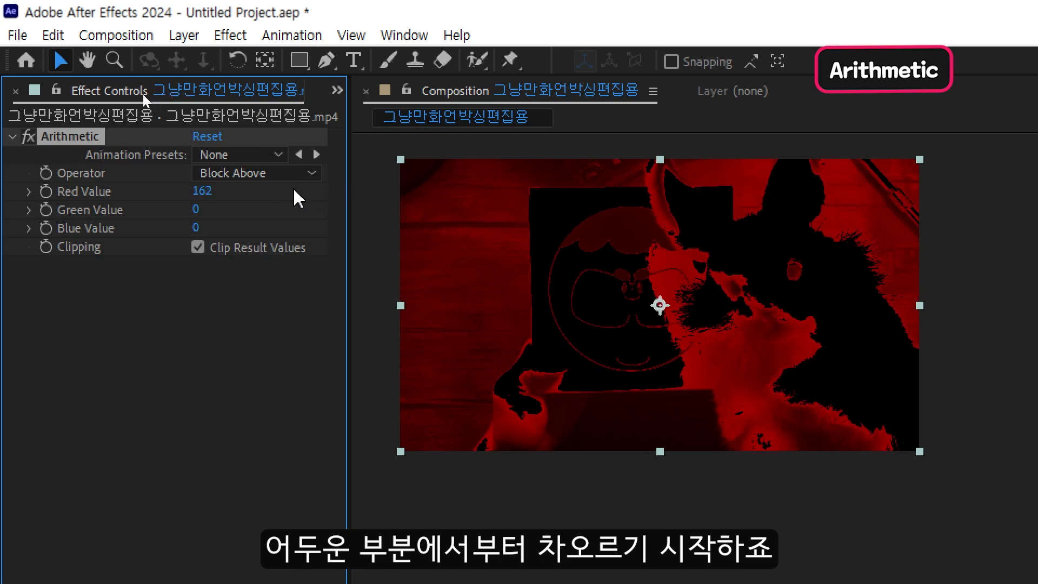
left_click_drag(196, 209, 275, 225)
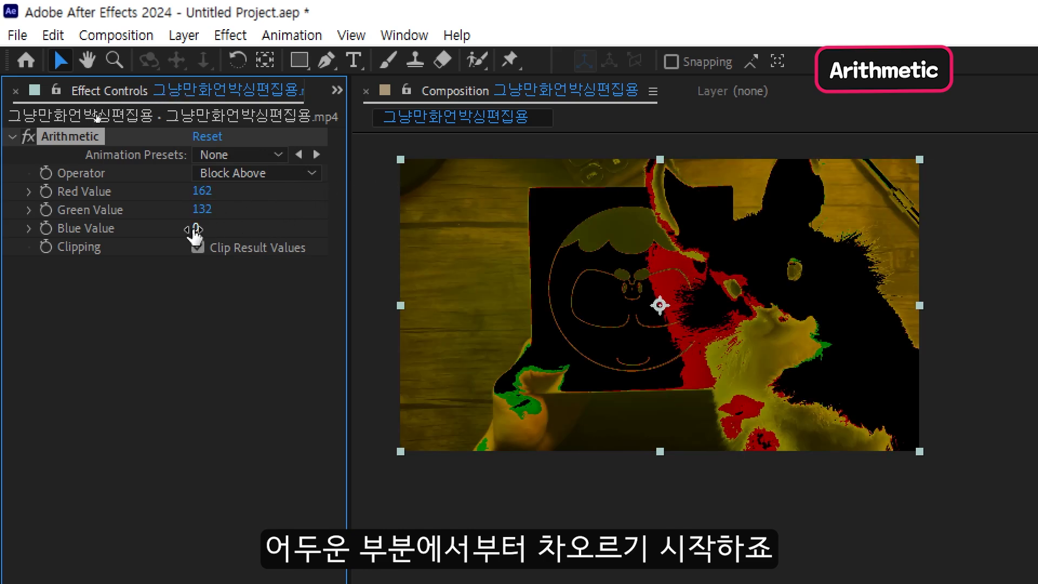
left_click_drag(196, 229, 289, 219)
Switch the Arithmetic operator to Block Below and lower its Red and Green Values to 0.
left_click(257, 173)
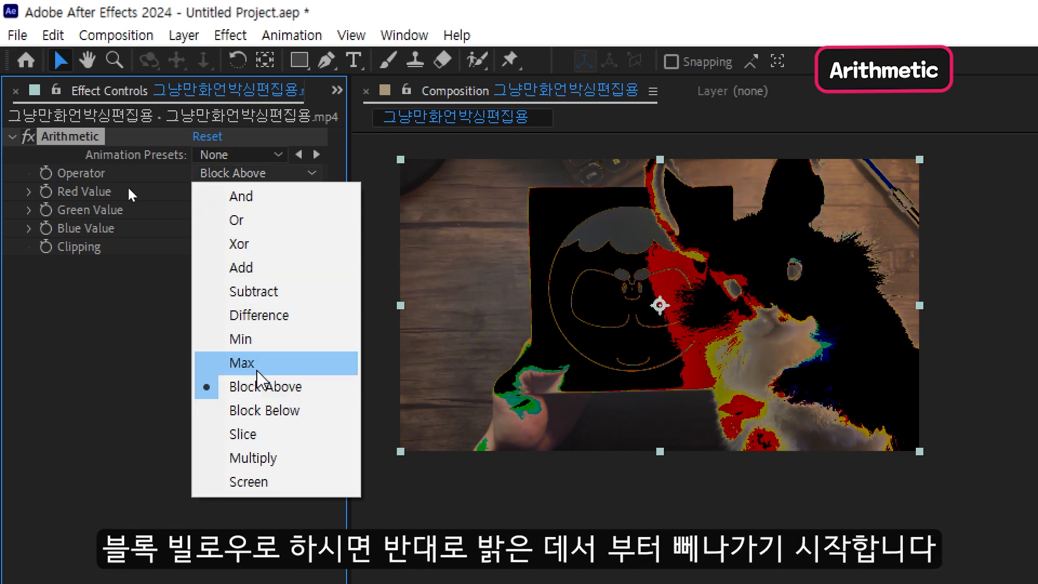
left_click(263, 410)
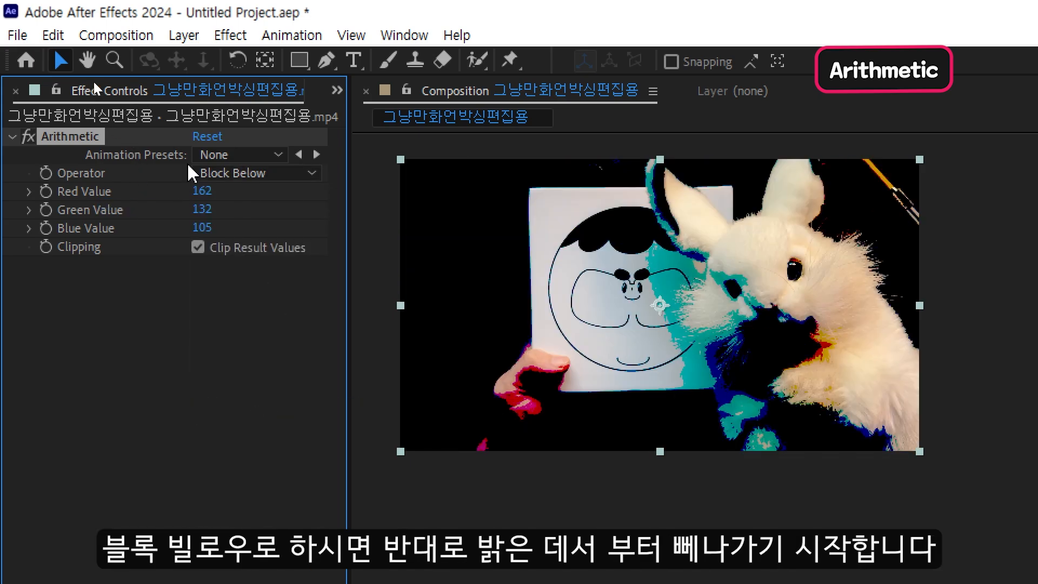
left_click_drag(202, 191, 38, 219)
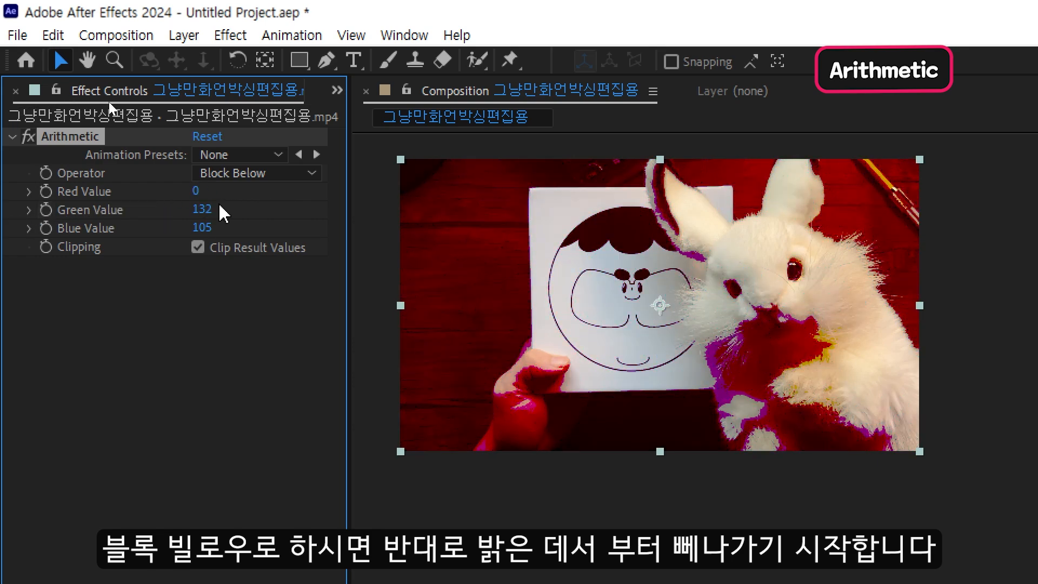
left_click_drag(204, 210, 37, 215)
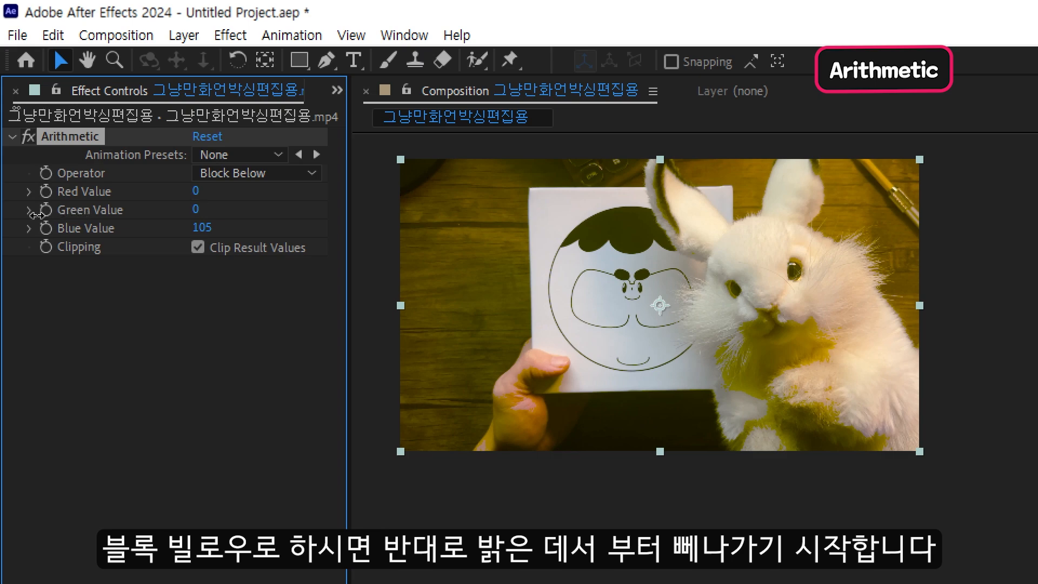
Adjust the Block Below color thresholds to Red Value 84, Green Value 80 and Blue Value 54.
left_click_drag(204, 227, 108, 231)
left_click_drag(196, 208, 203, 205)
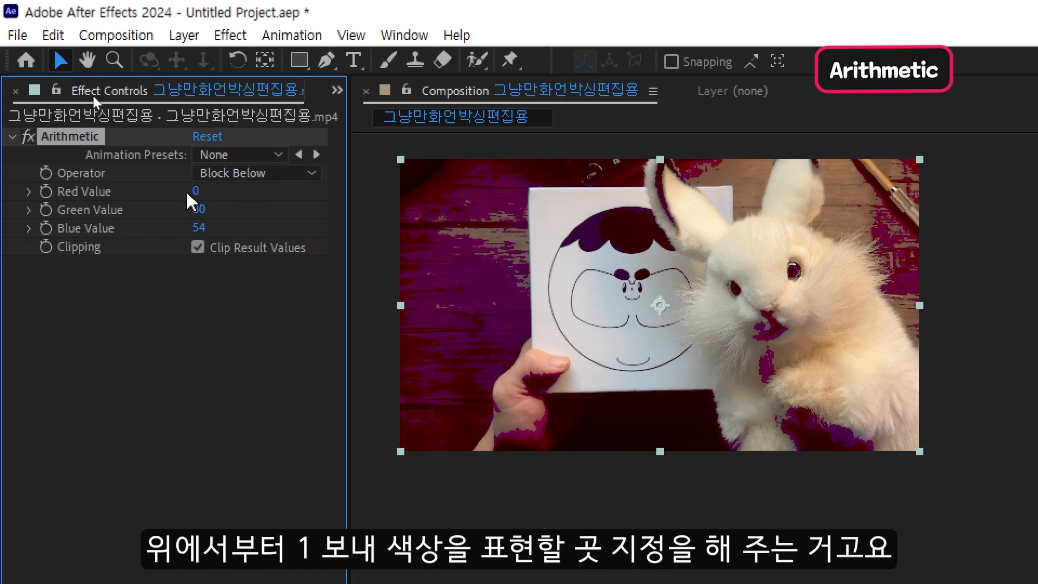
left_click_drag(196, 191, 280, 182)
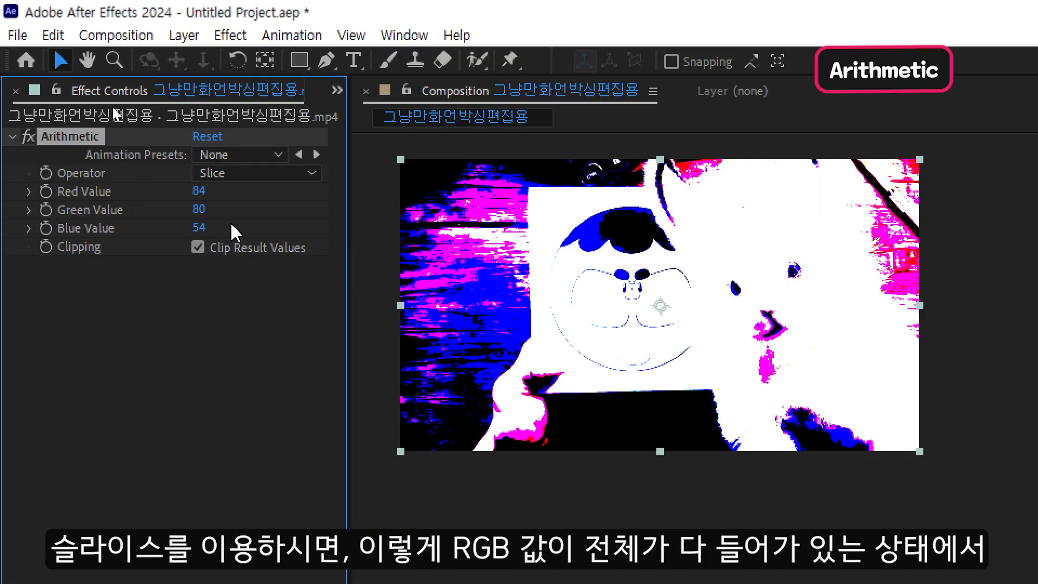
Reset the Arithmetic effect and set its operator to Slice.
left_click(211, 136)
left_click(238, 174)
left_click(233, 432)
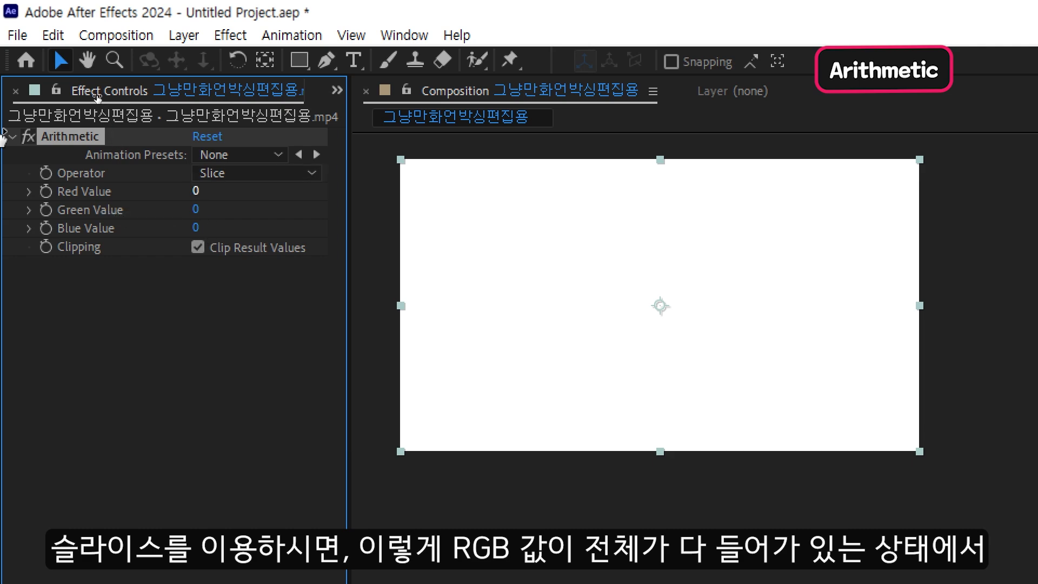
Raise the Slice operator's Red and Green Values to 255 and its Blue Value to 77.
left_click_drag(197, 192, 126, 198)
mouse_move(196, 191)
left_mouse_down()
mouse_move(354, 196)
mouse_move(471, 181)
left_mouse_up()
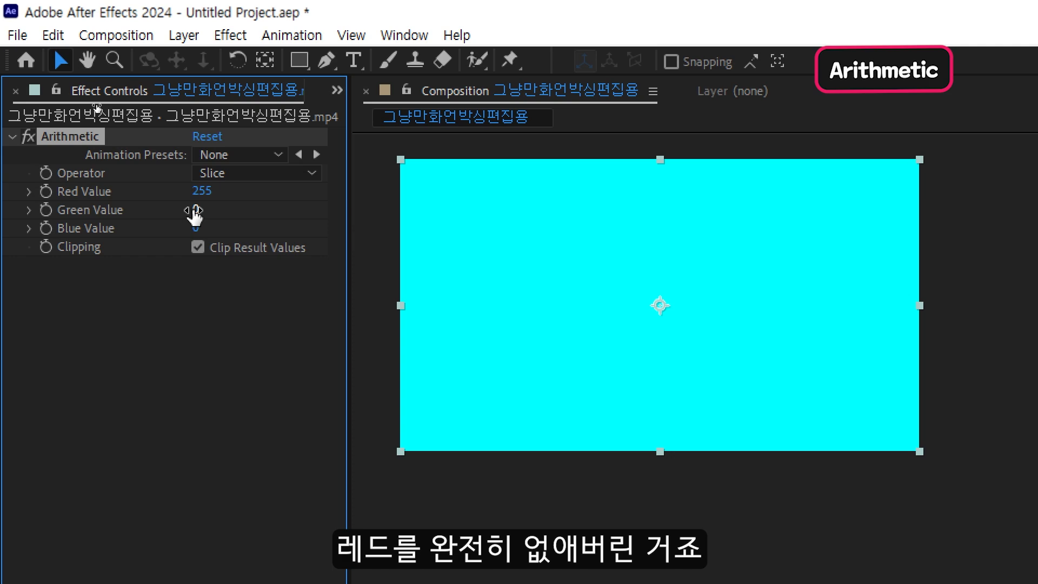
mouse_move(195, 214)
left_mouse_down()
mouse_move(373, 203)
mouse_move(224, 222)
mouse_move(278, 234)
mouse_move(276, 225)
mouse_move(498, 206)
mouse_move(329, 225)
left_mouse_up()
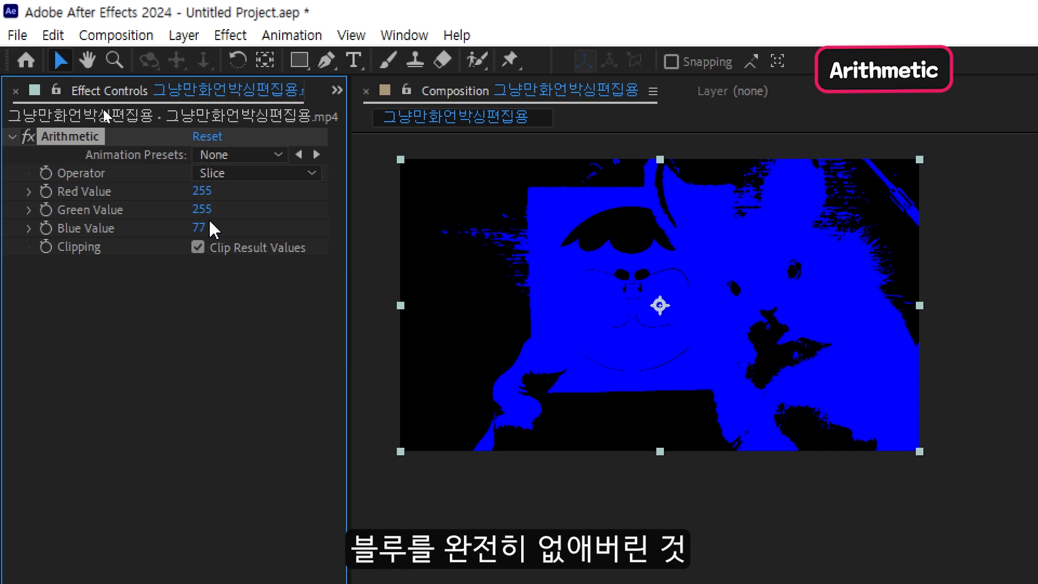
Lower the Slice operator's Green Value to 97 and Red Value to 131, and toggle result clipping off and on.
left_click_drag(202, 209, 15, 114)
left_click(29, 210)
left_click_drag(201, 190, 76, 191)
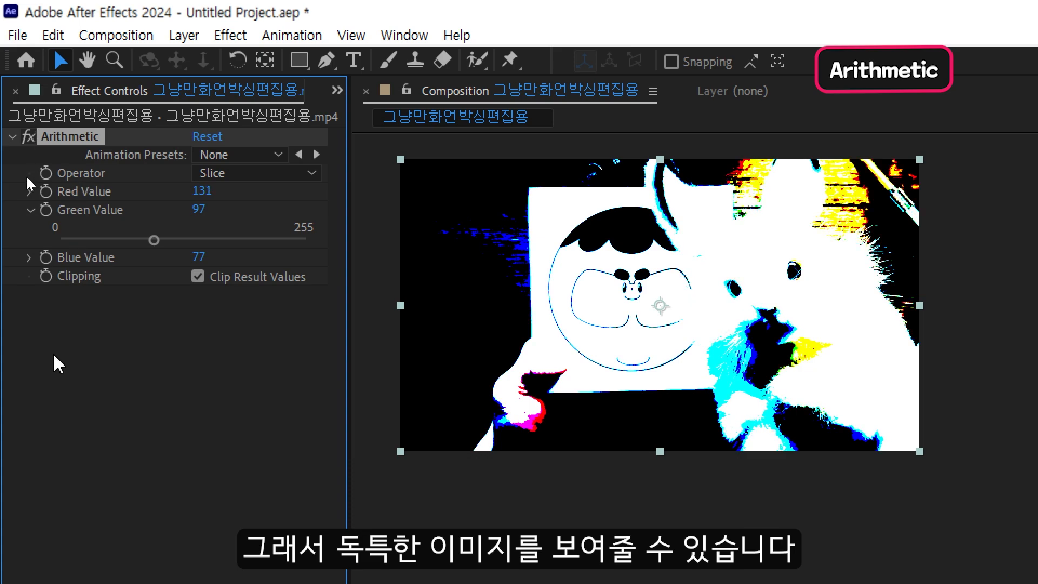
left_click(200, 277)
left_click(200, 277)
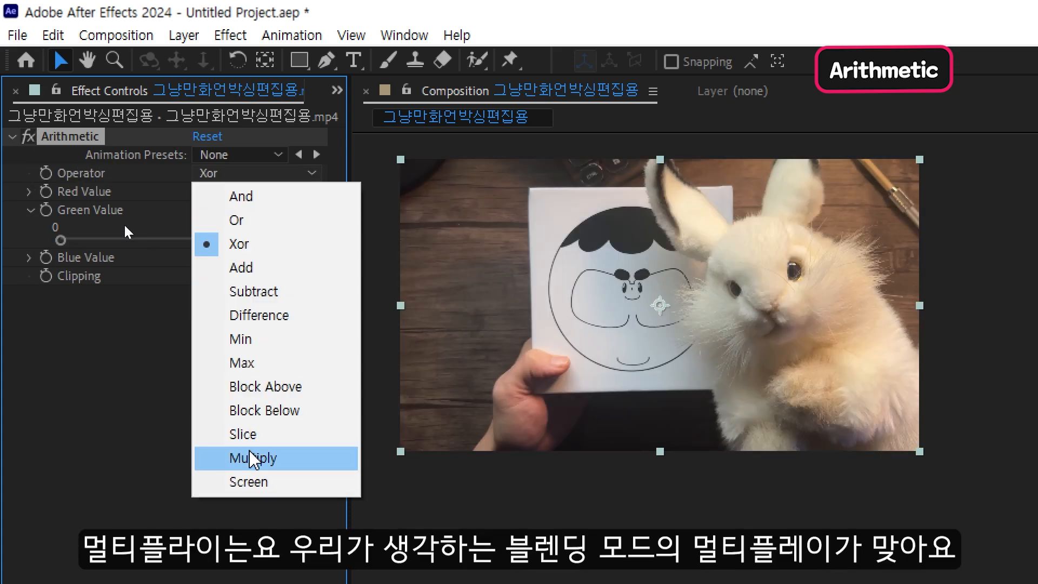
Apply the Multiply operator with Red Value 255, Green Value 255 and Blue Value 0.
left_click(252, 458)
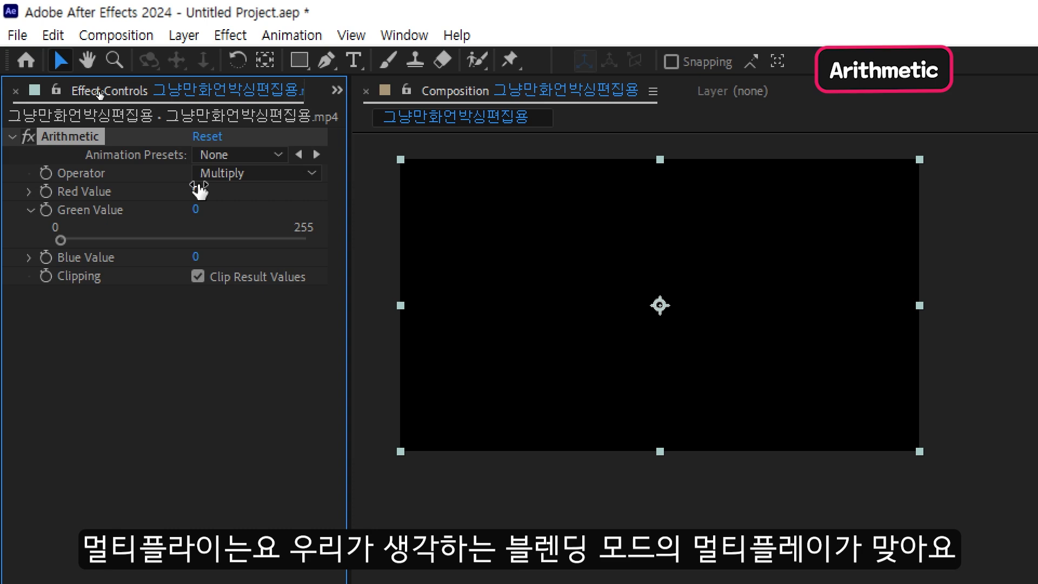
left_click_drag(249, 182, 491, 171)
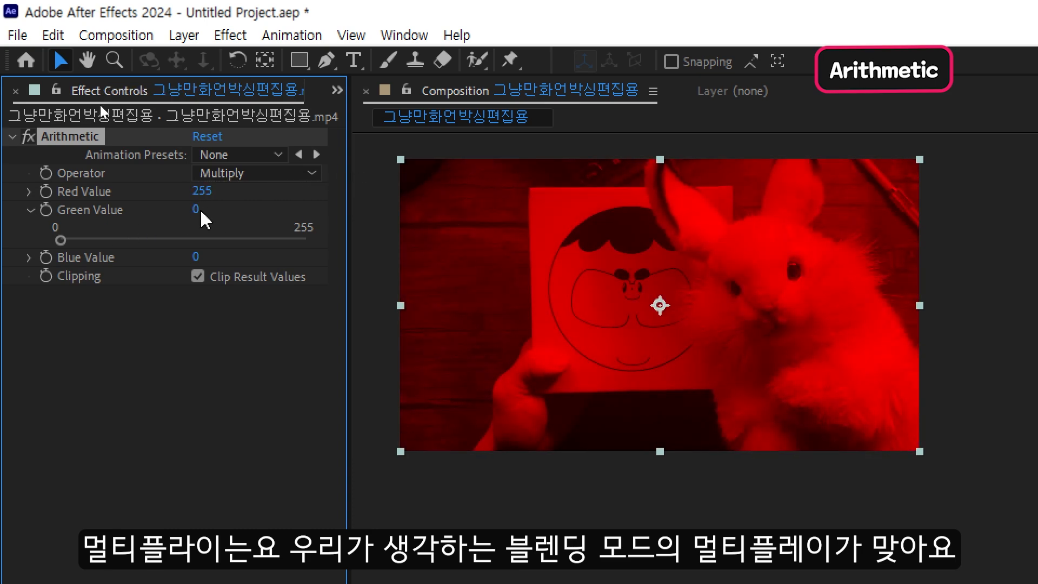
left_click_drag(197, 211, 432, 192)
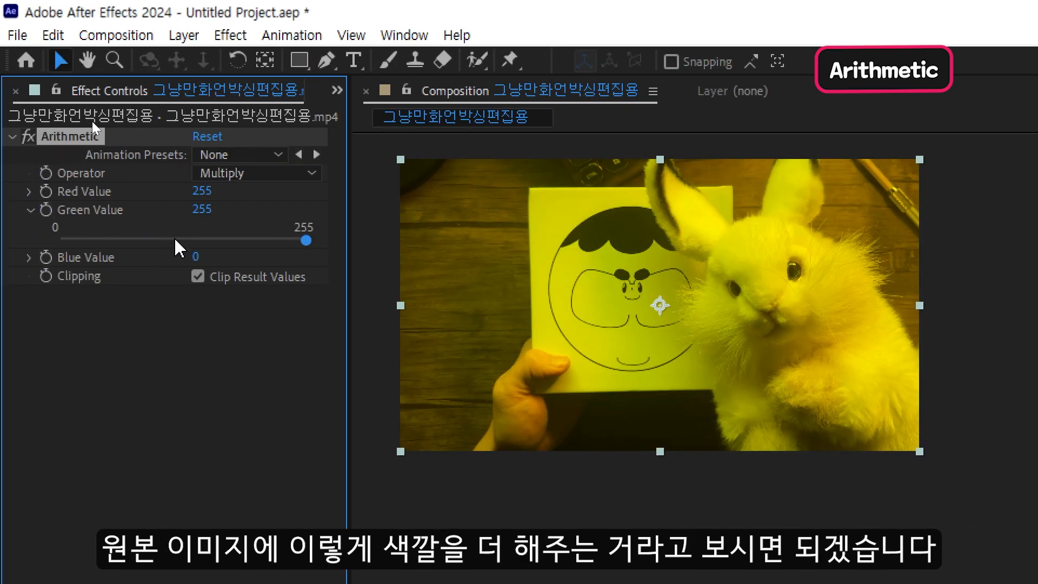
mouse_move(195, 256)
left_mouse_down()
mouse_move(335, 254)
mouse_move(201, 250)
left_mouse_up()
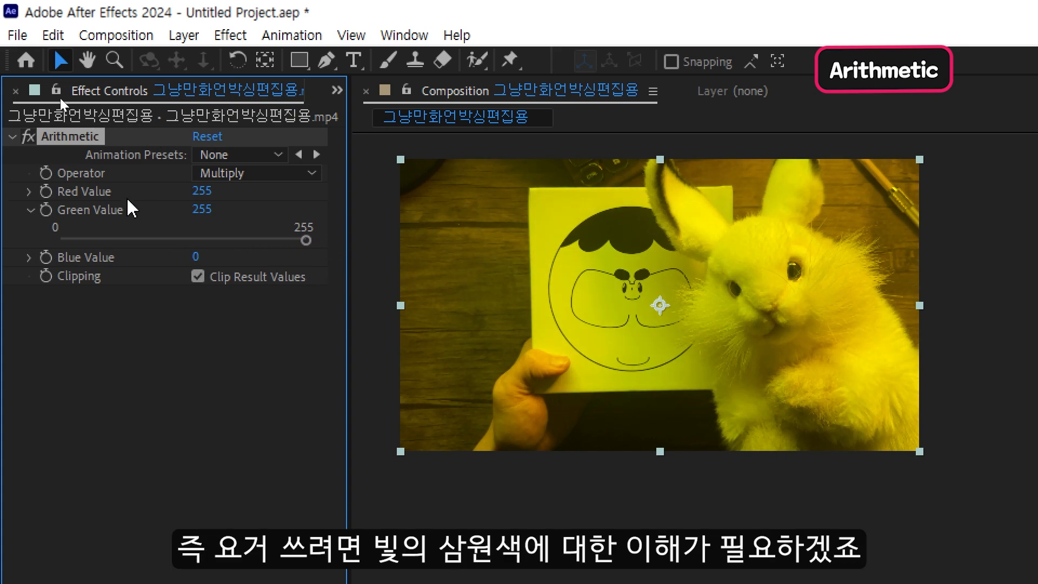
Switch the operator to Screen to brighten the footage, and reset the Arithmetic effect.
left_click(242, 173)
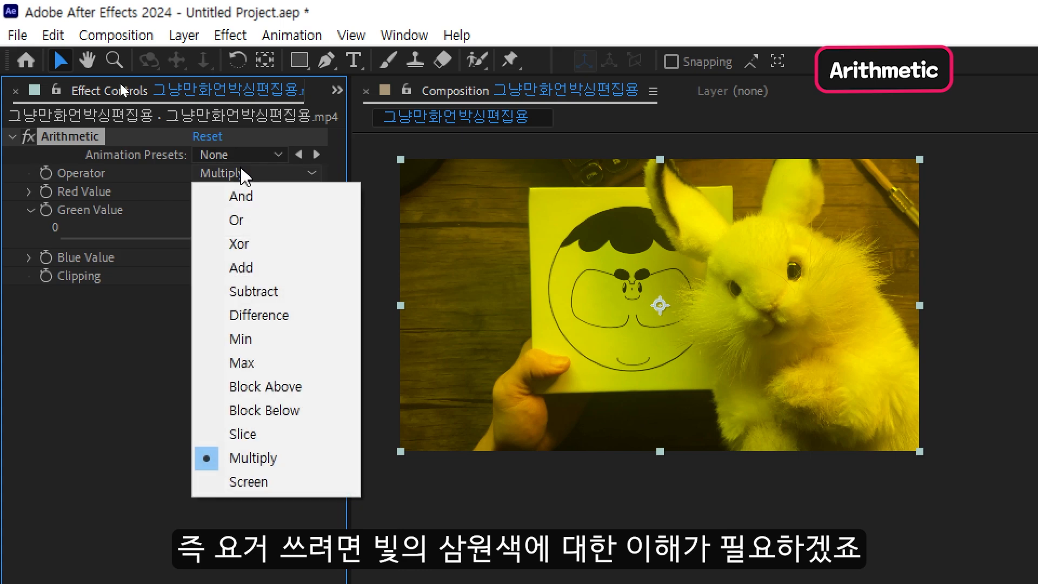
left_click(254, 482)
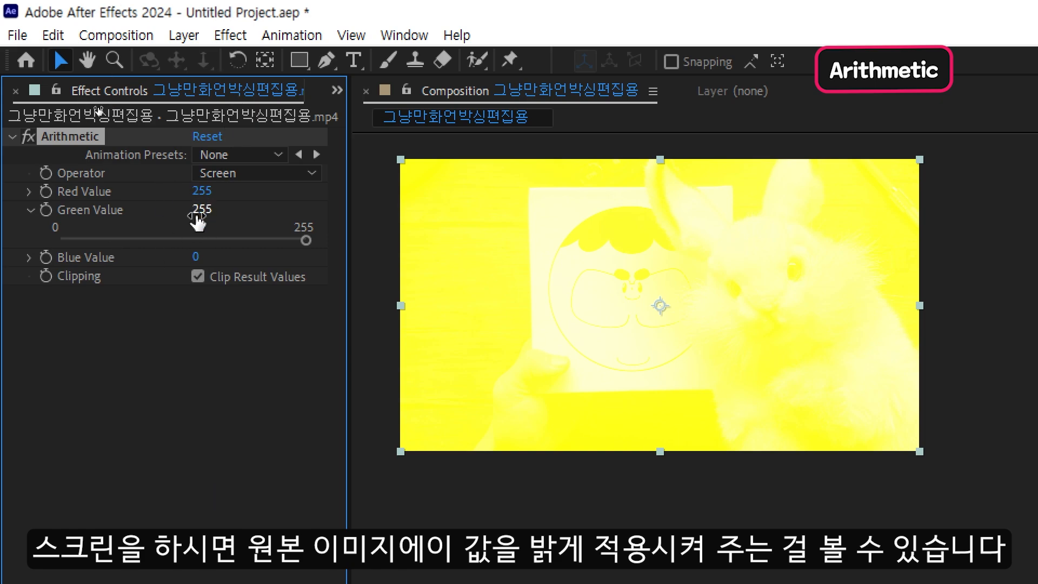
left_click(207, 137)
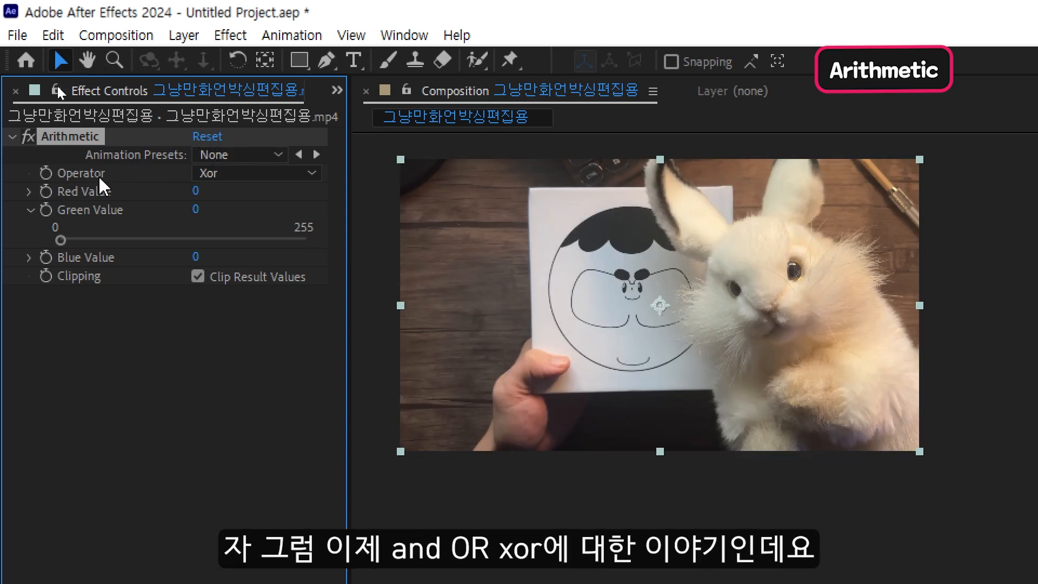
Set the Arithmetic operator to And and toggle the effect off and on to compare it with the original footage.
left_click(249, 174)
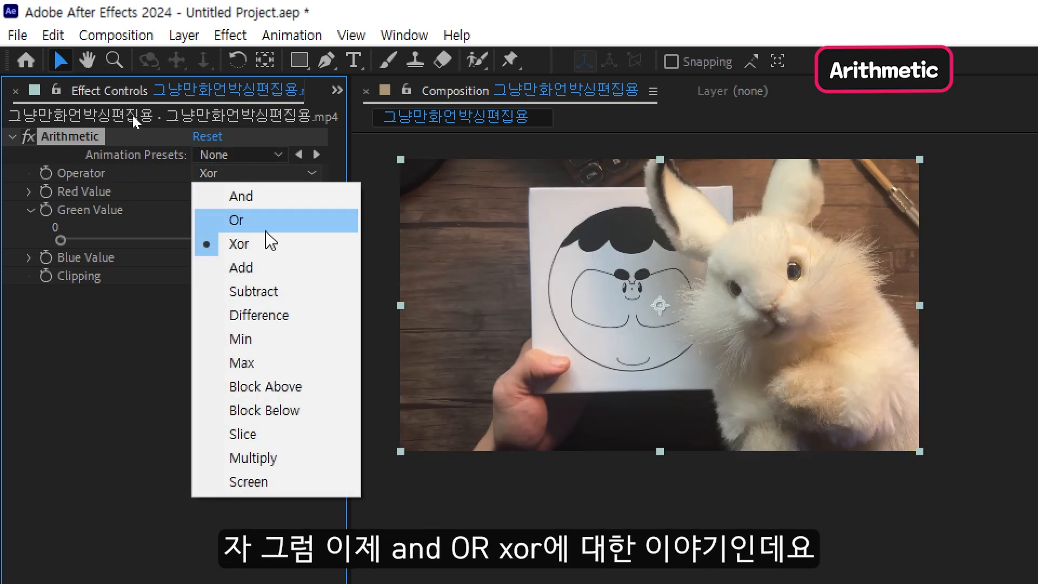
left_click(30, 209)
left_click(235, 174)
left_click(251, 196)
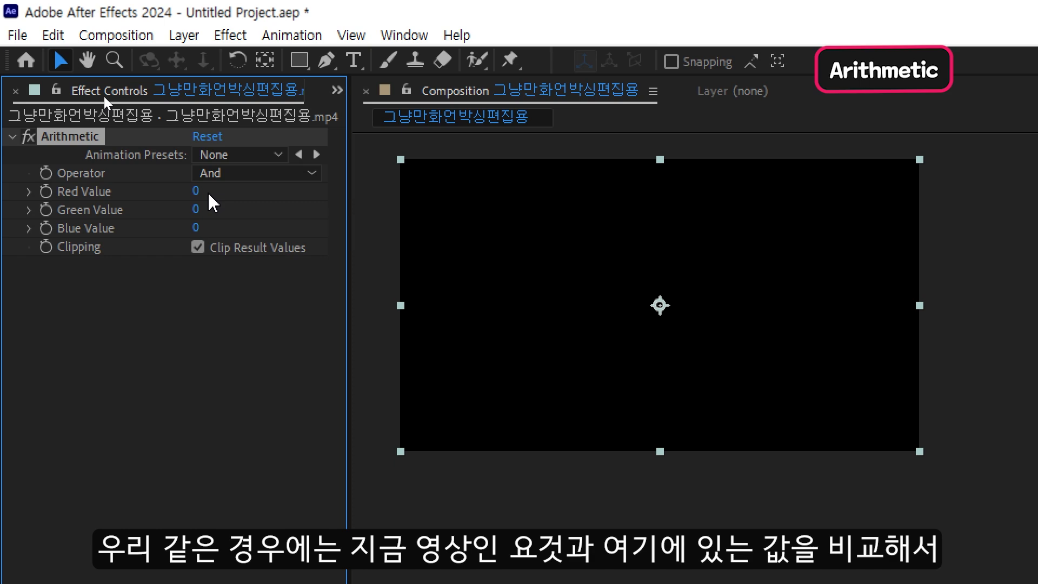
left_click(28, 136)
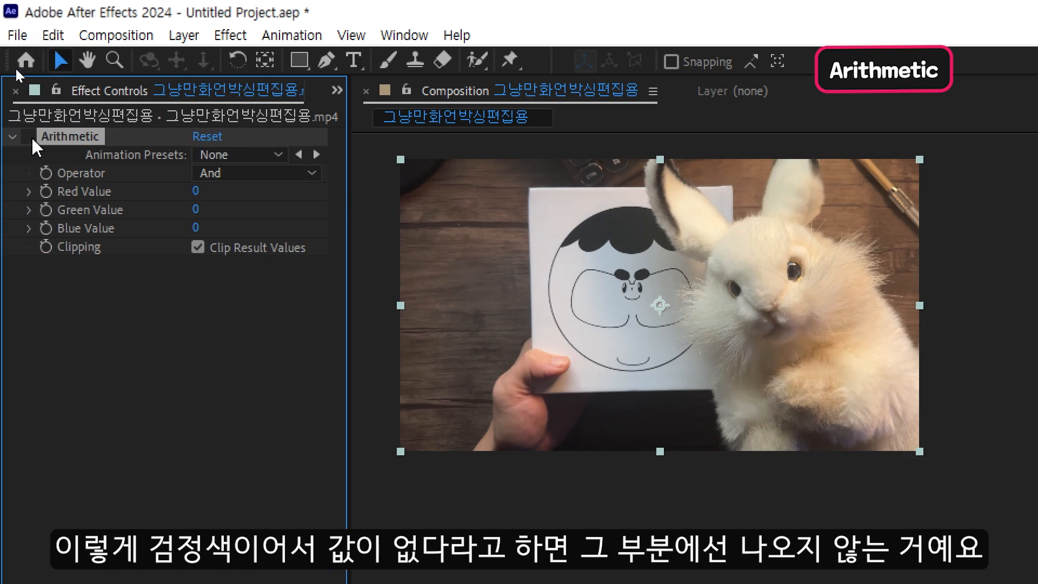
left_click(30, 137)
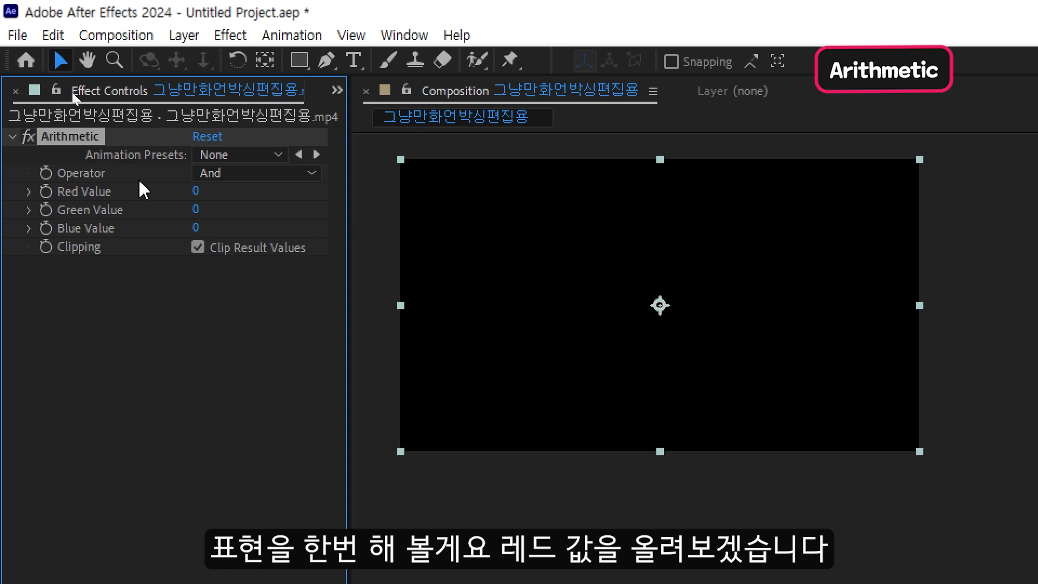
Raise the Red, Green and Blue Values of the And operator to 255 each.
left_click_drag(195, 192, 530, 194)
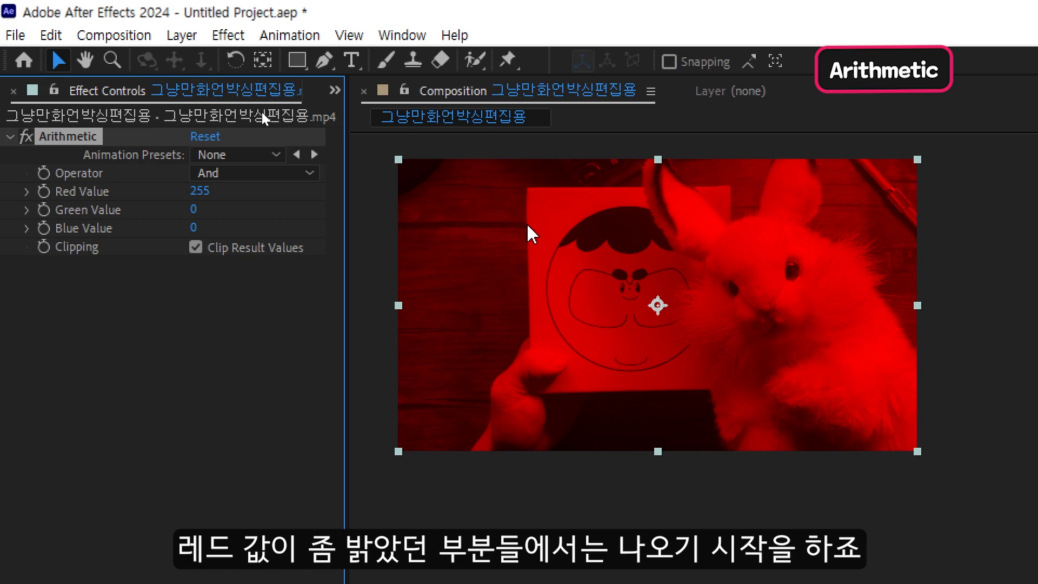
left_click_drag(194, 210, 470, 200)
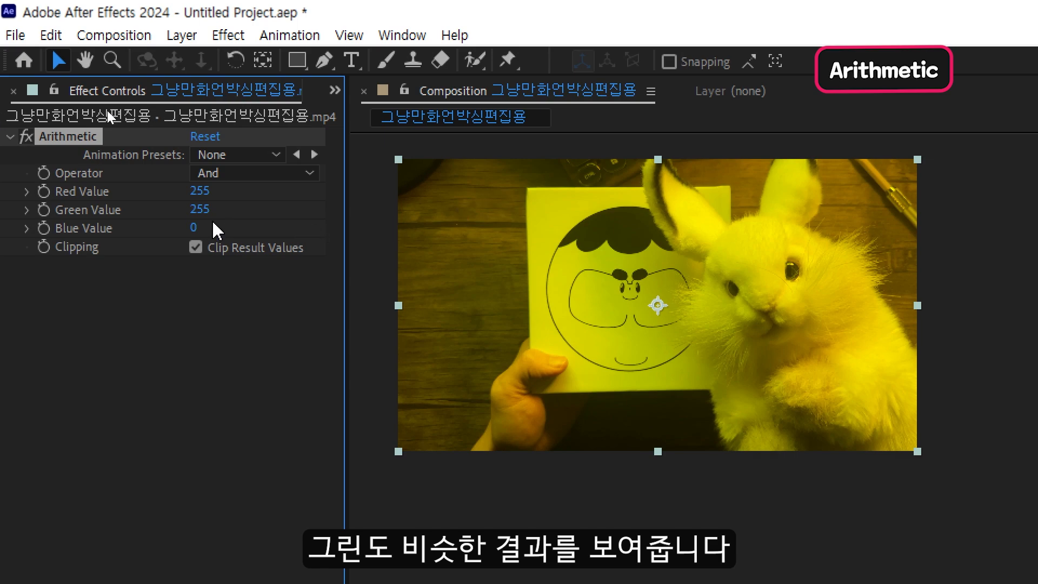
left_click_drag(195, 227, 287, 226)
left_click_drag(311, 226, 535, 221)
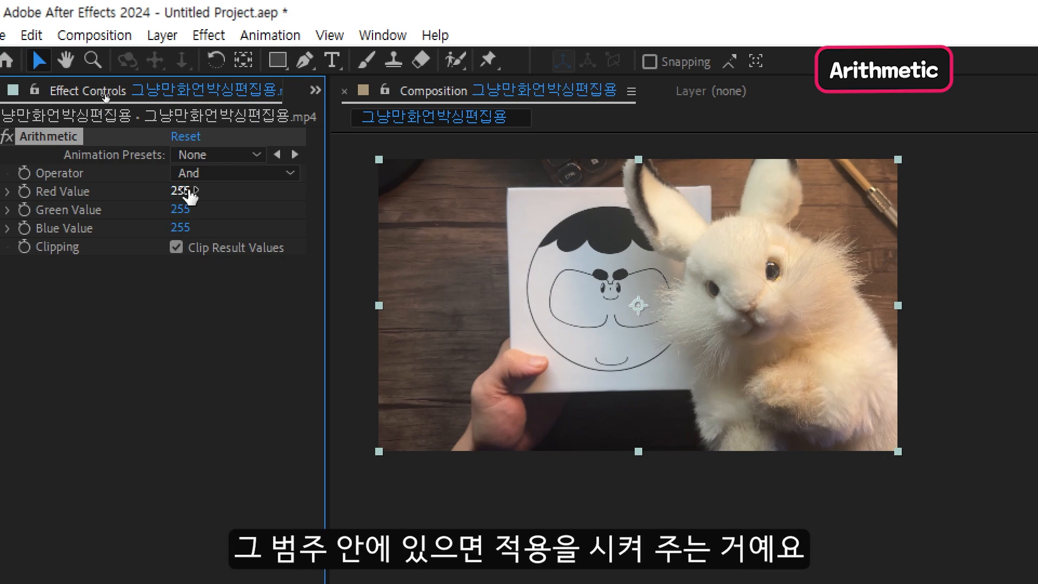
Lower the And operator's Red Value to 164, Green Value to 198 and Blue Value to 186.
left_click_drag(184, 192, 147, 193)
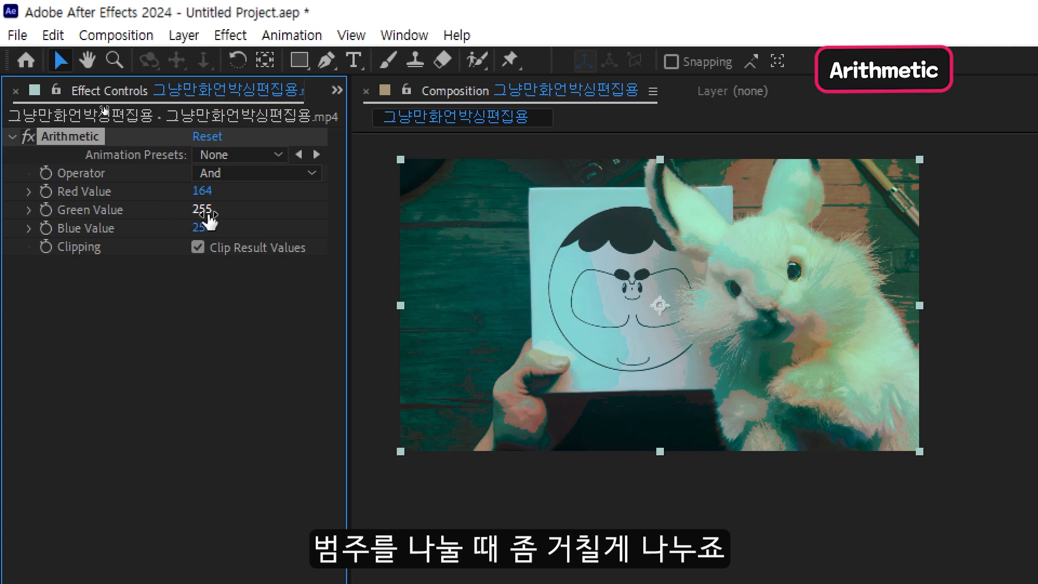
left_click_drag(204, 209, 137, 210)
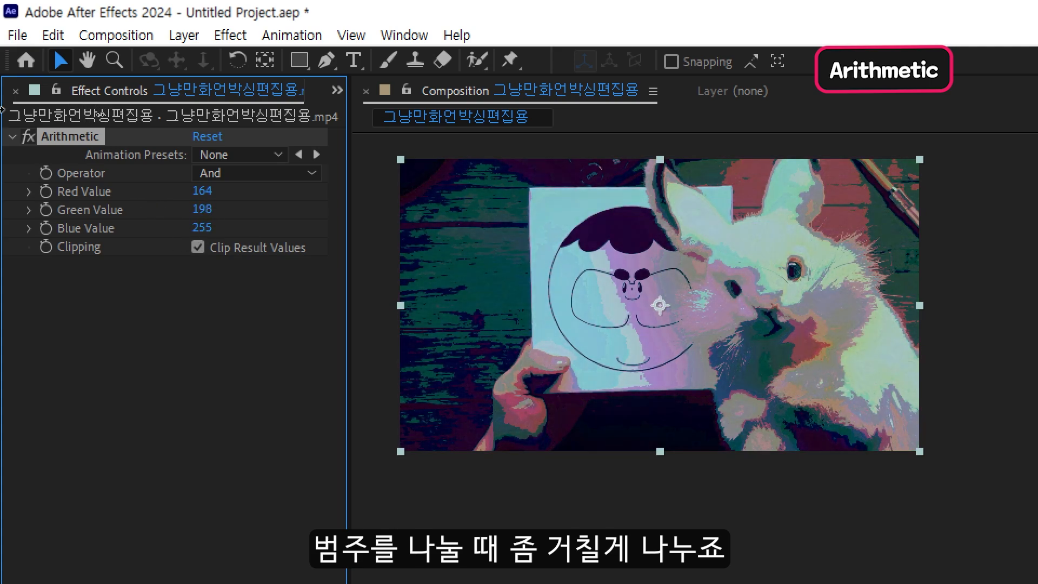
left_click_drag(202, 227, 124, 227)
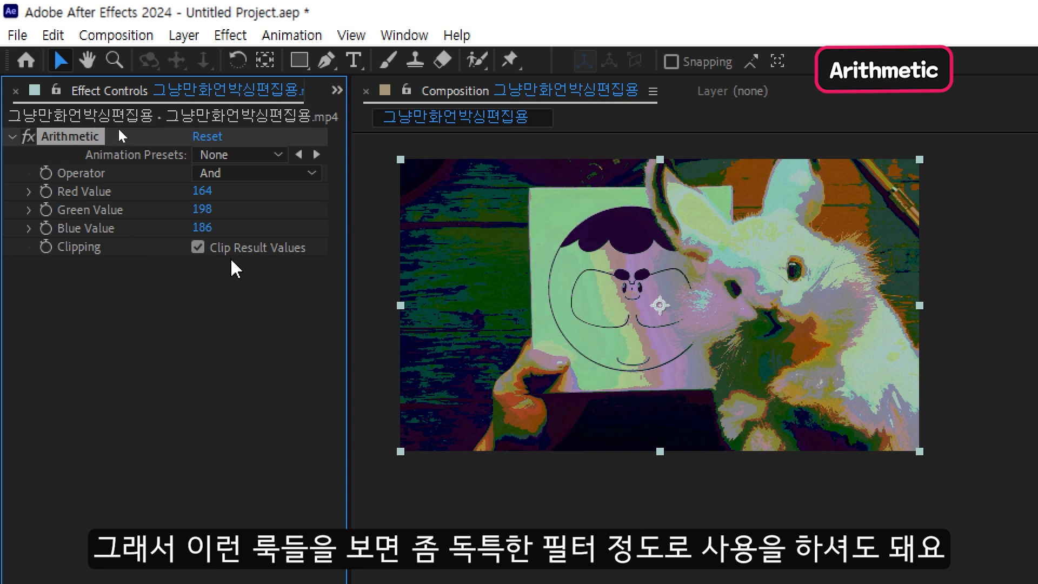
Switch the Arithmetic operator to Or, reset the effect, and set the operator to Or again.
left_click(275, 173)
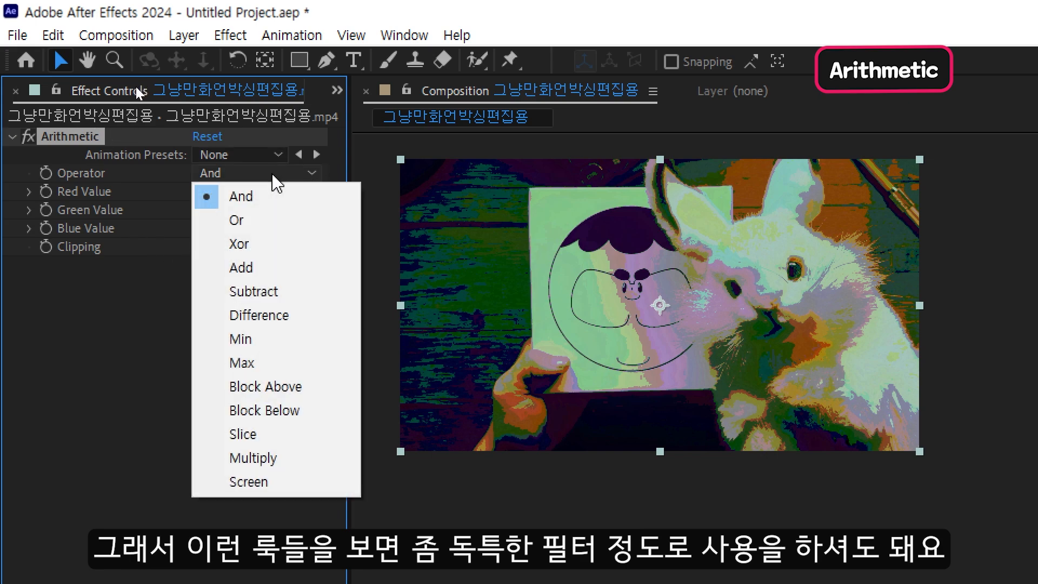
left_click(264, 221)
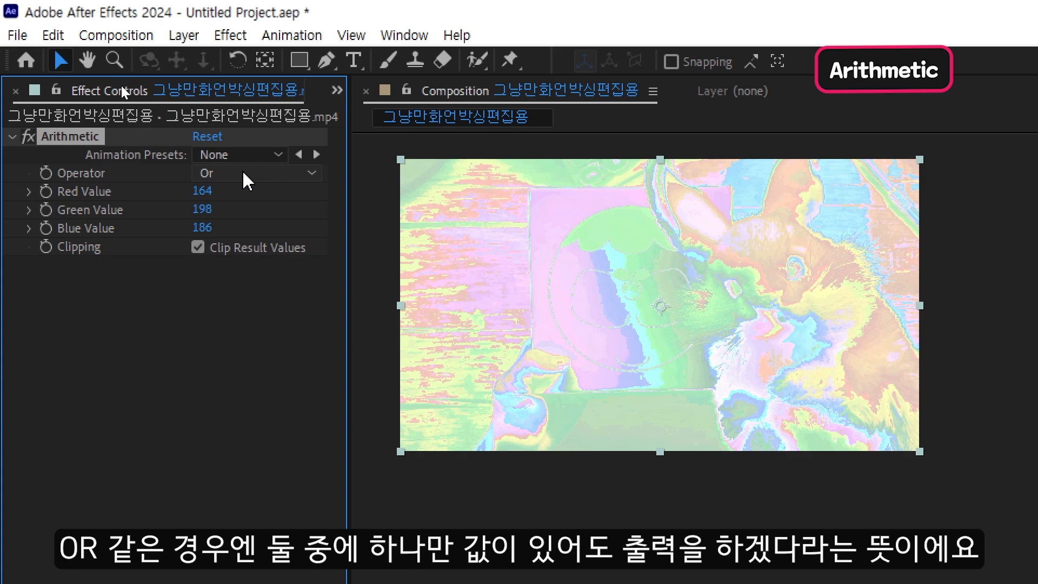
left_click(207, 136)
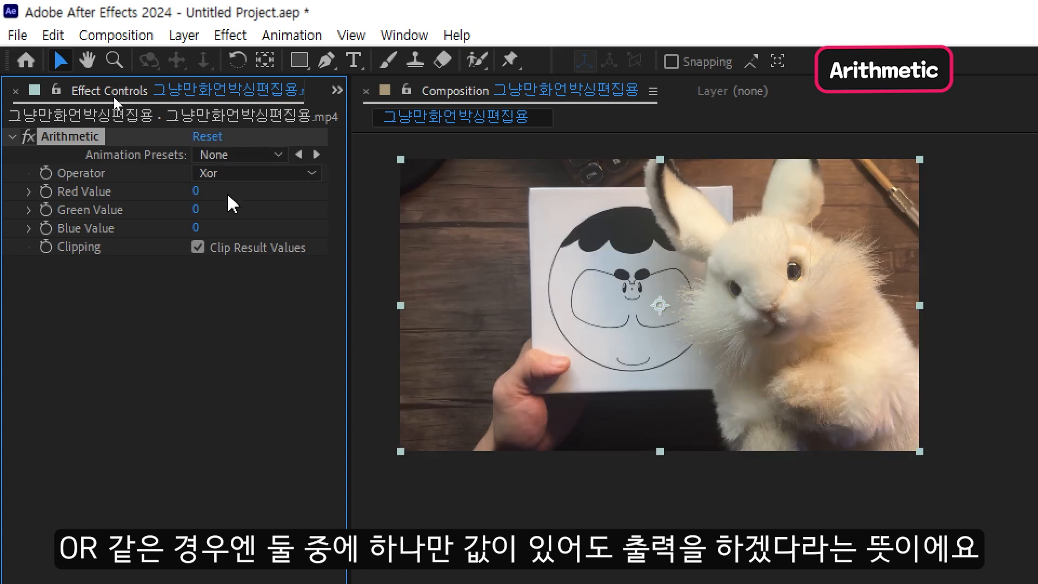
left_click(232, 174)
left_click(206, 220)
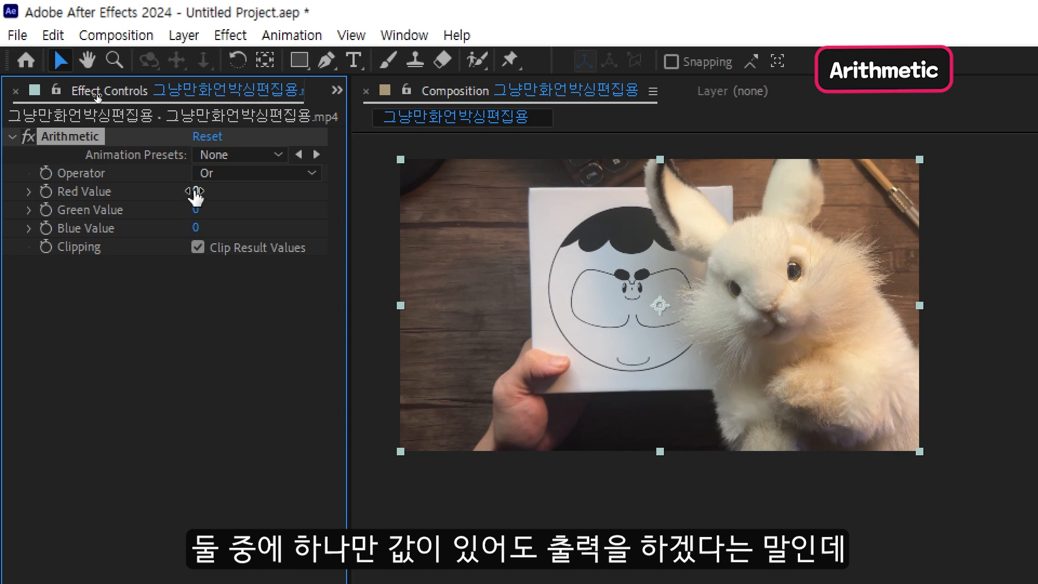
Raise the Or operator's Red Value and Green Value to 255 each and increase its Blue Value.
left_click_drag(195, 192, 585, 185)
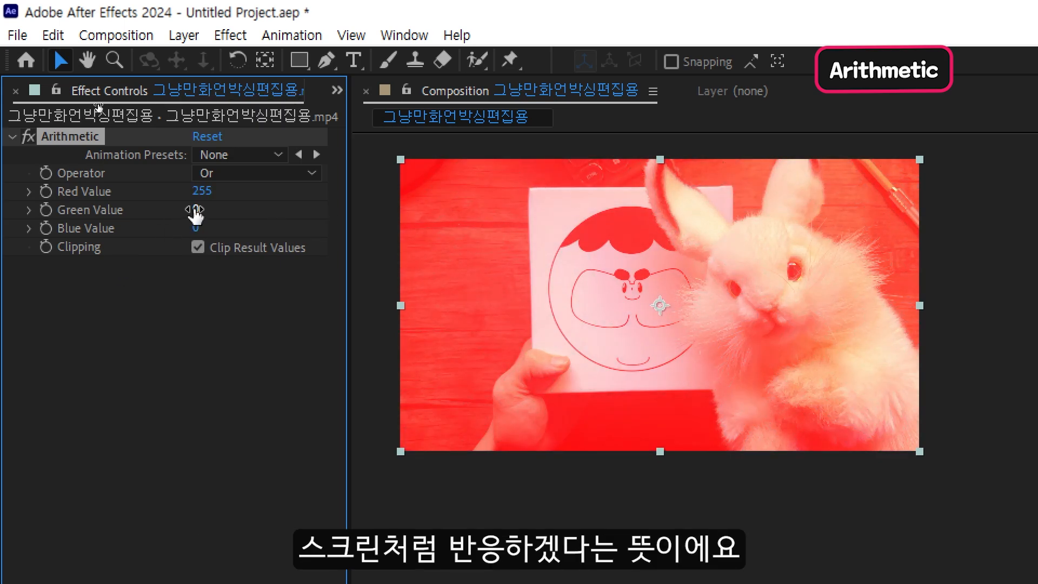
left_click_drag(195, 211, 552, 208)
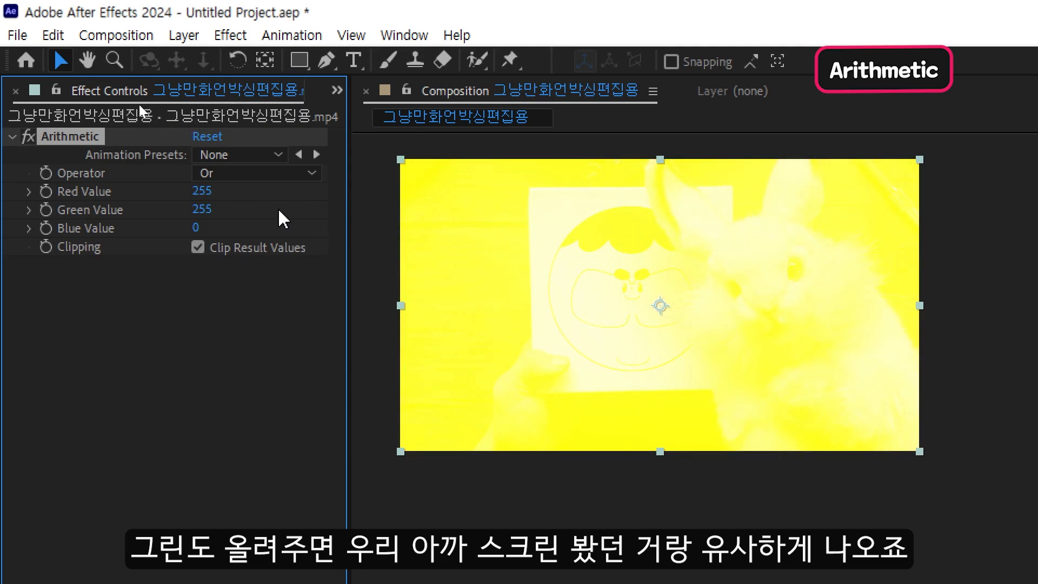
left_click_drag(196, 227, 383, 225)
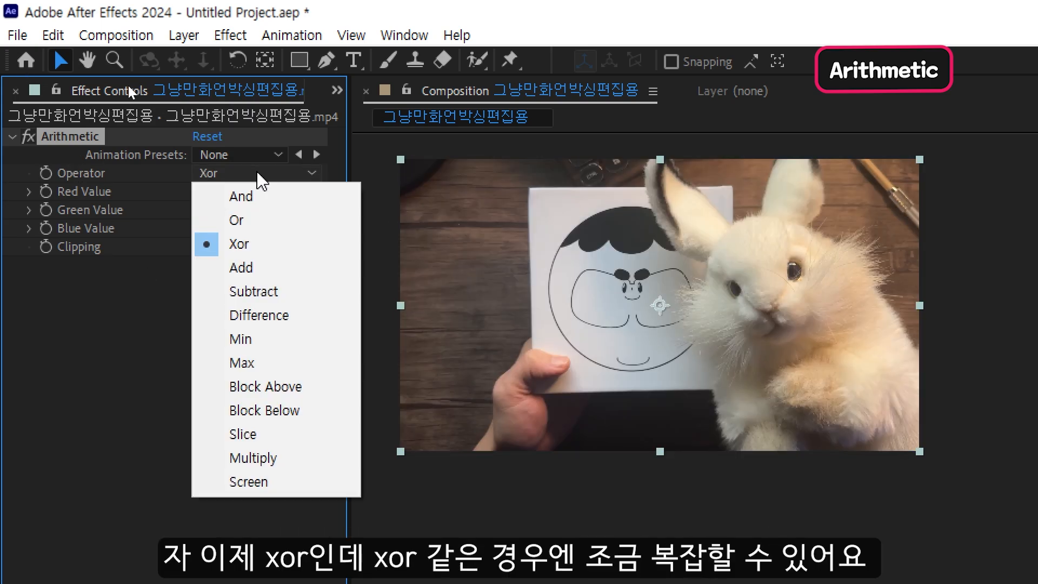
Raise the Xor operator's Red, Green and Blue Values to 255 each to invert the footage's colors.
left_click(159, 181)
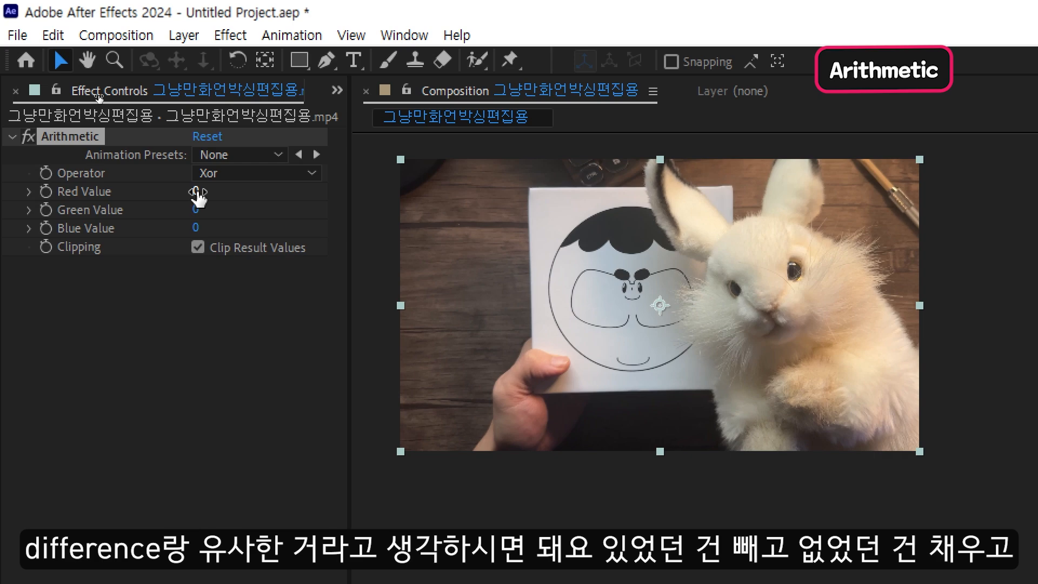
left_click_drag(198, 193, 588, 212)
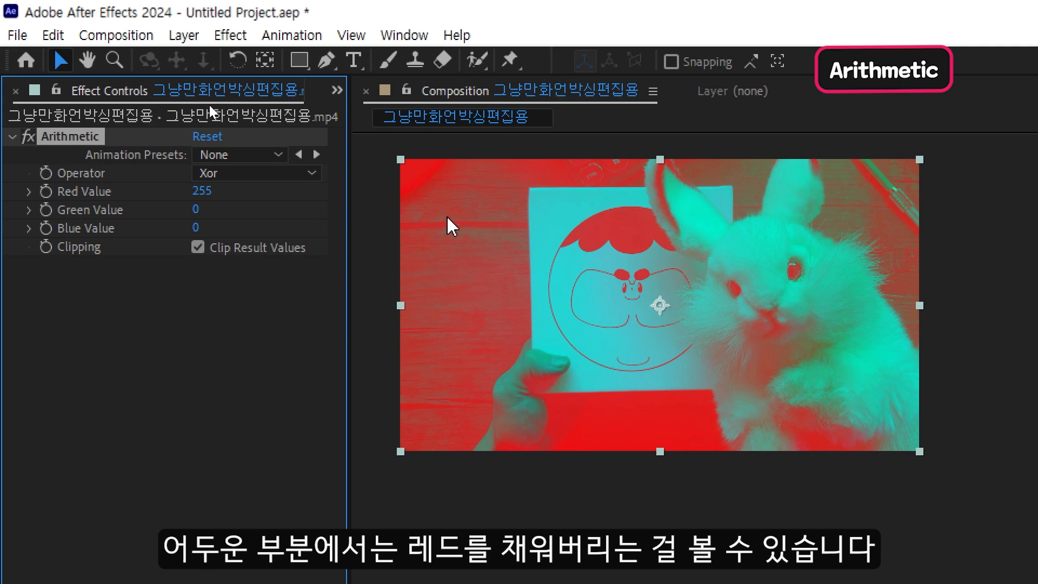
left_click_drag(196, 213, 269, 213)
left_click_drag(347, 216, 390, 219)
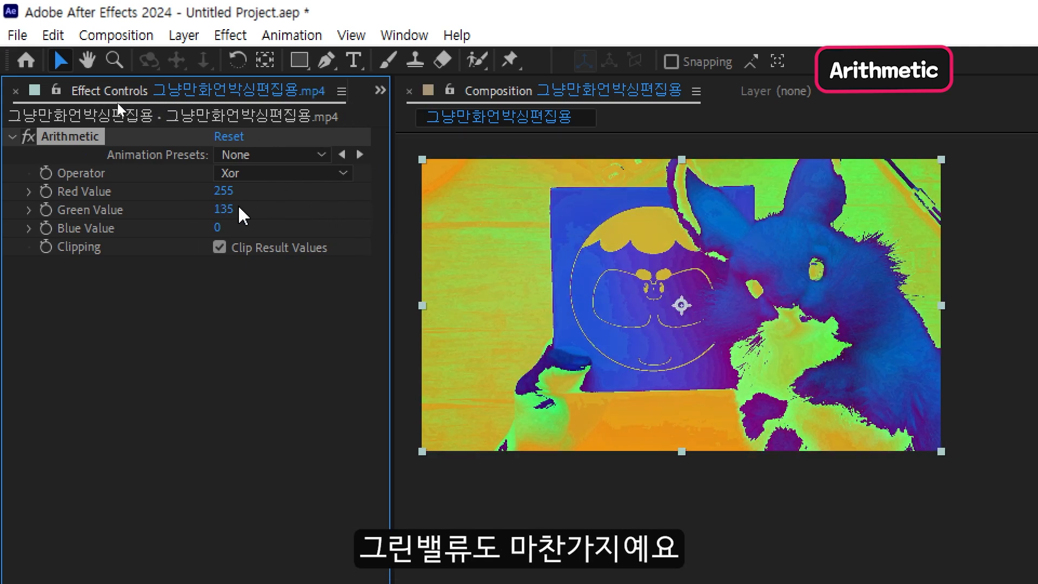
left_click_drag(224, 212, 425, 212)
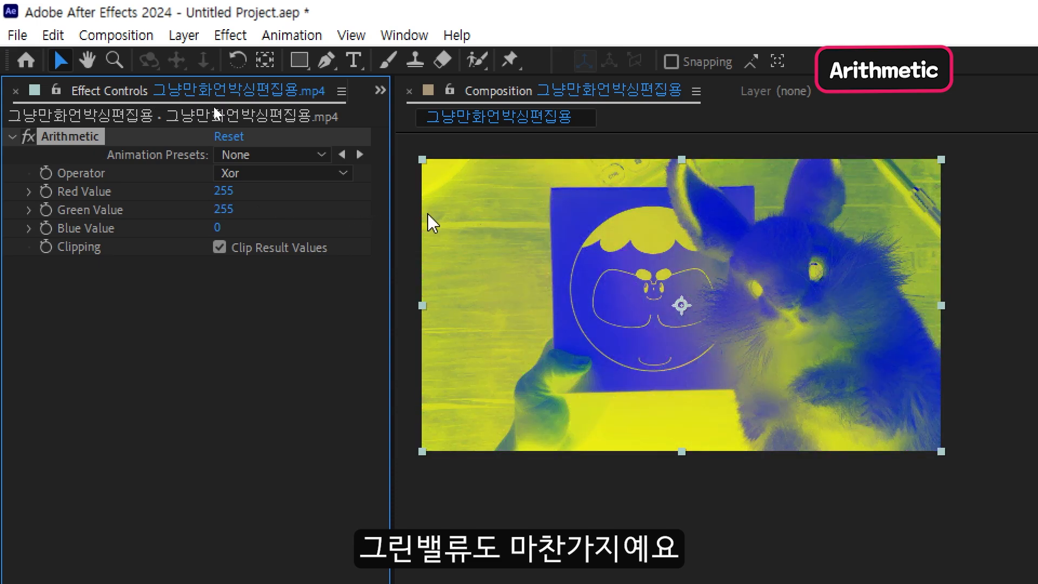
left_click_drag(219, 228, 619, 215)
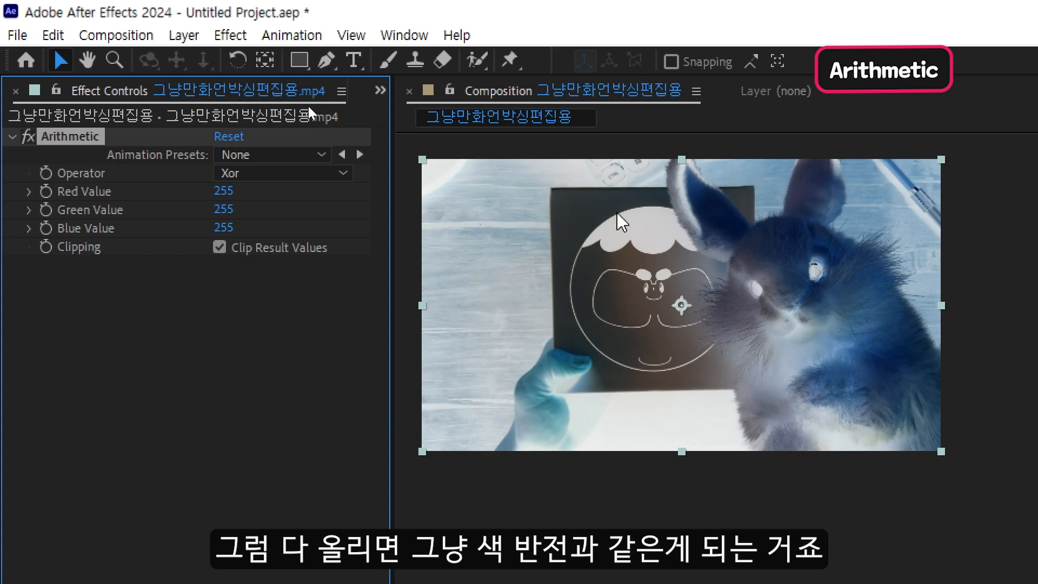
Turn off Clip Result Values and switch the Arithmetic operator to Add with all color values at 0.
left_click(342, 176)
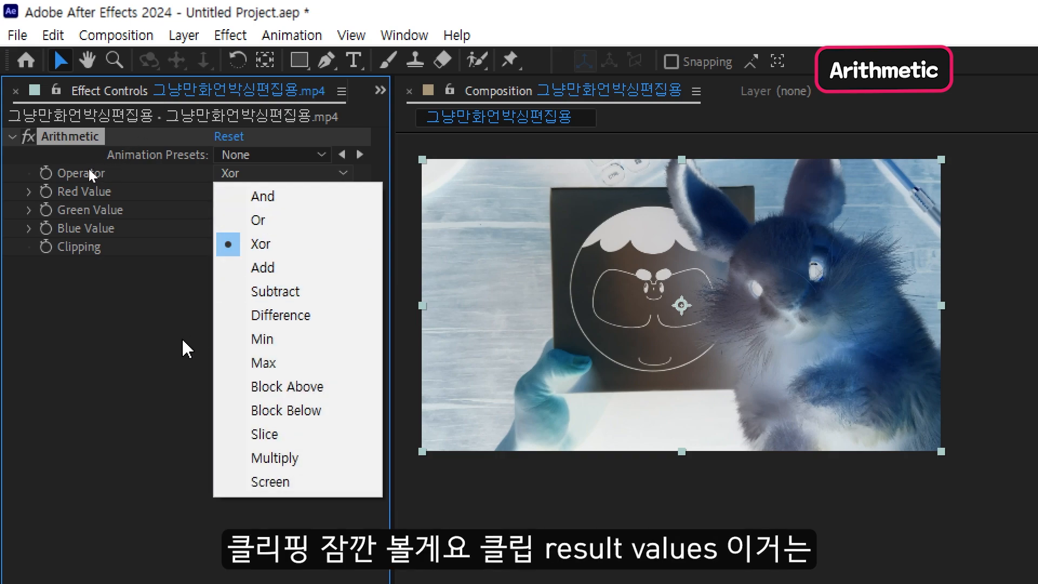
left_click(274, 248)
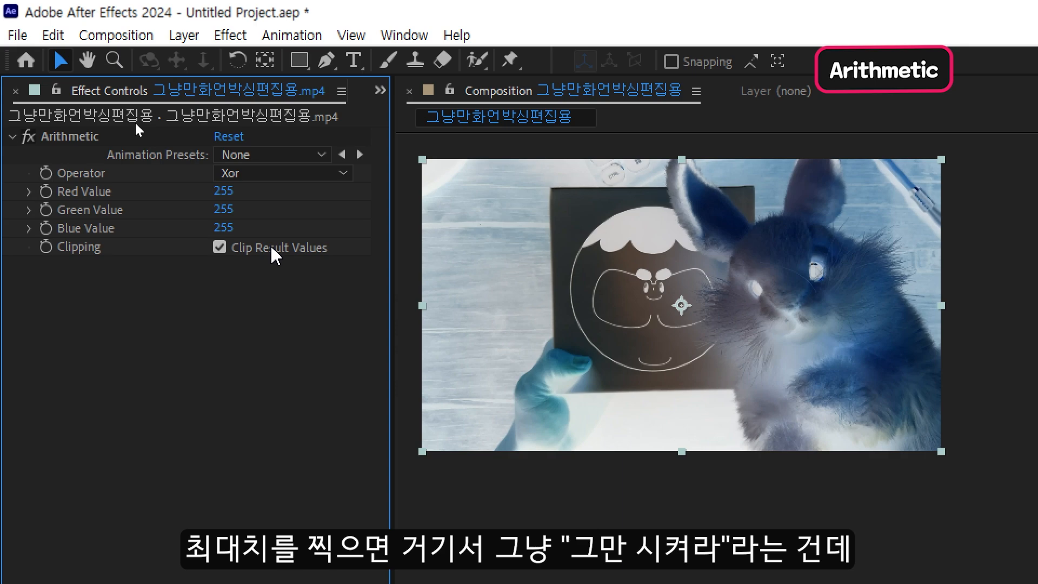
left_click(240, 248)
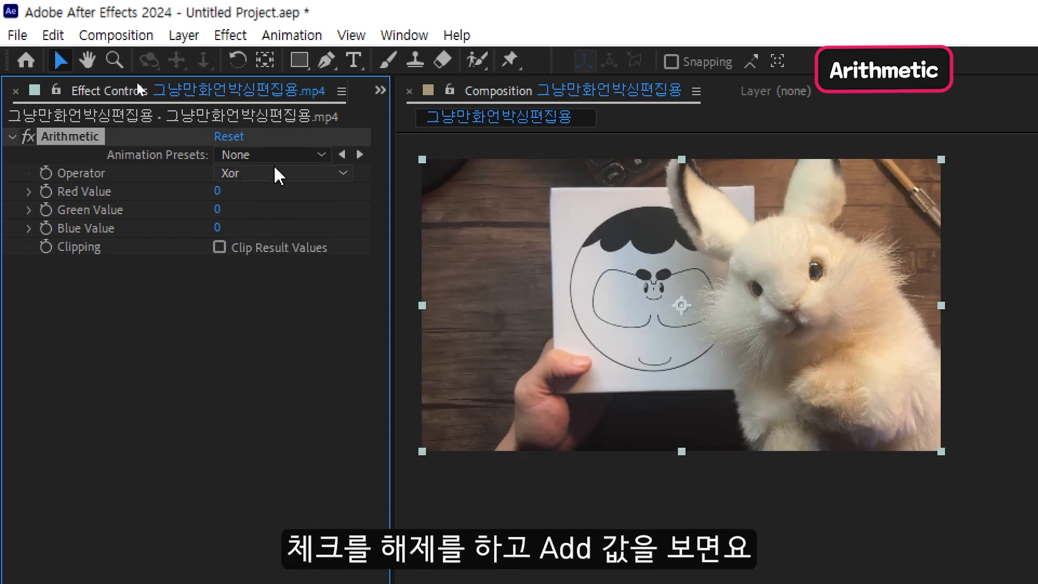
left_click(277, 173)
left_click(268, 271)
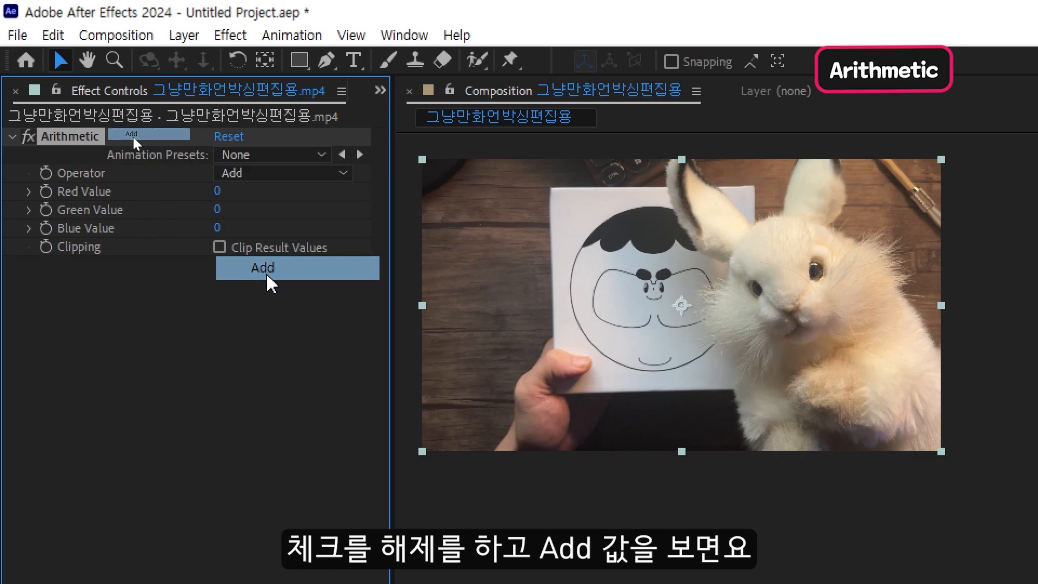
Set the Add operator's Red Value to 239, Green Value to 242 and Blue Value to 246.
left_click_drag(217, 192, 468, 188)
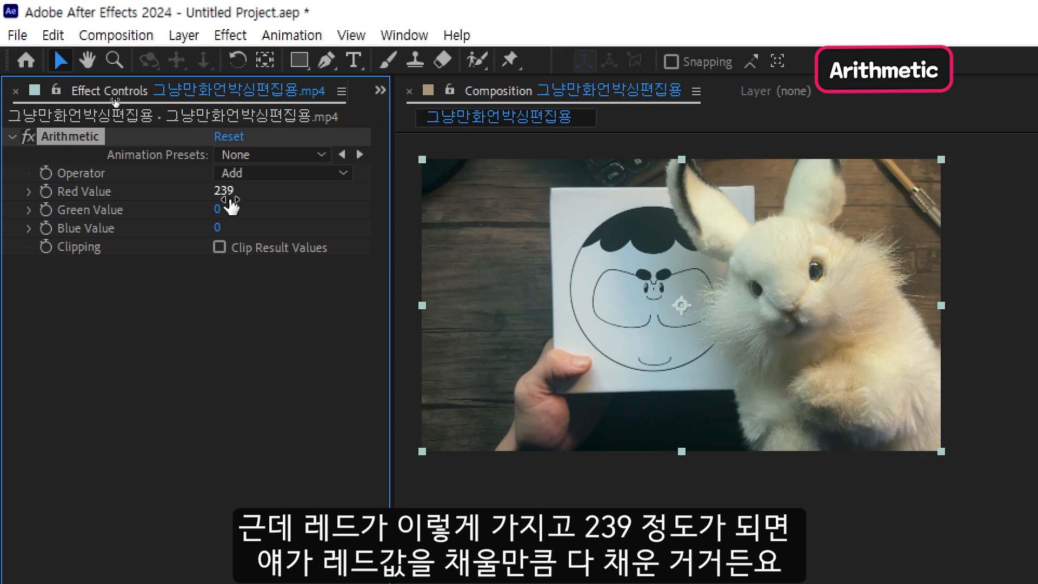
left_click_drag(218, 210, 258, 212)
left_click_drag(262, 212, 464, 192)
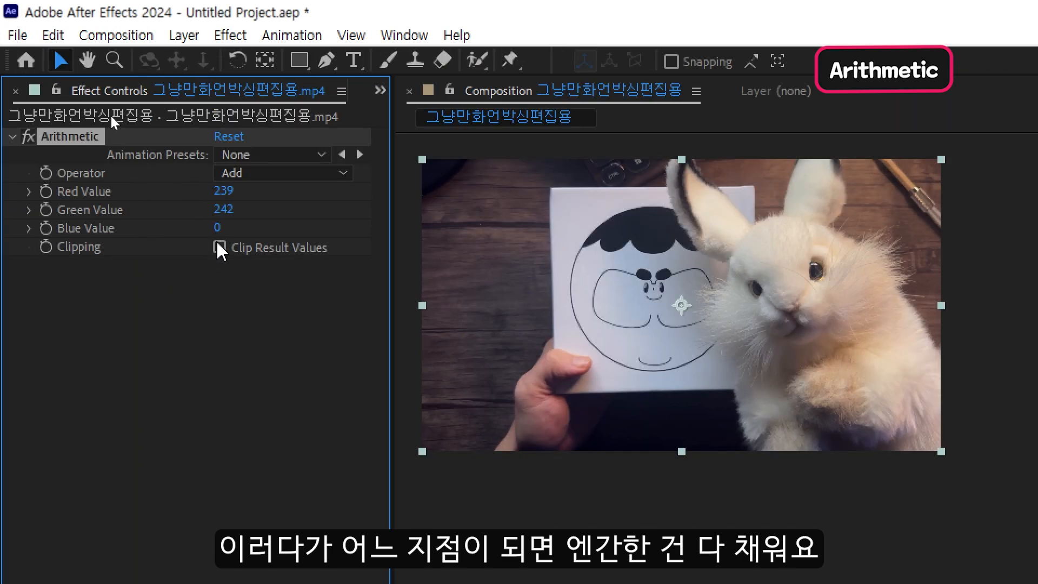
left_click_drag(220, 228, 466, 206)
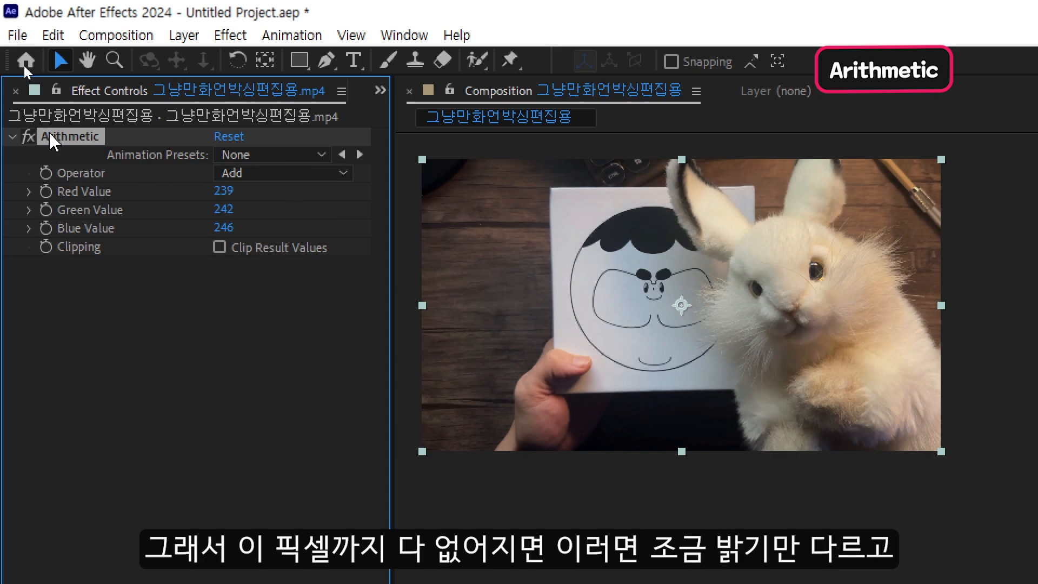
Compare the footage with the Arithmetic effect off and on, and with Clip Result Values on and off.
left_click(27, 137)
left_click(27, 137)
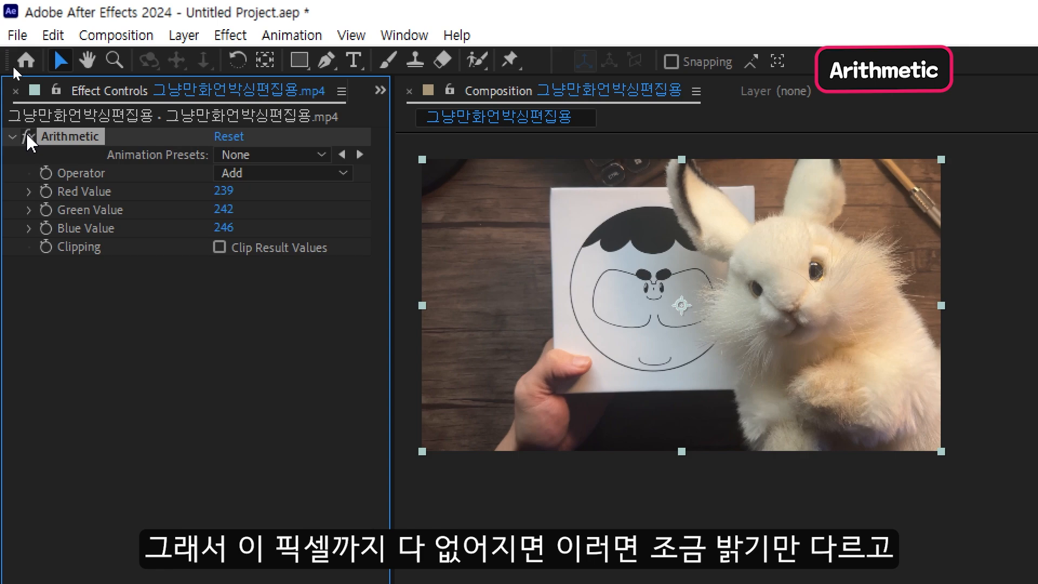
left_click(27, 136)
left_click(27, 137)
left_click(27, 137)
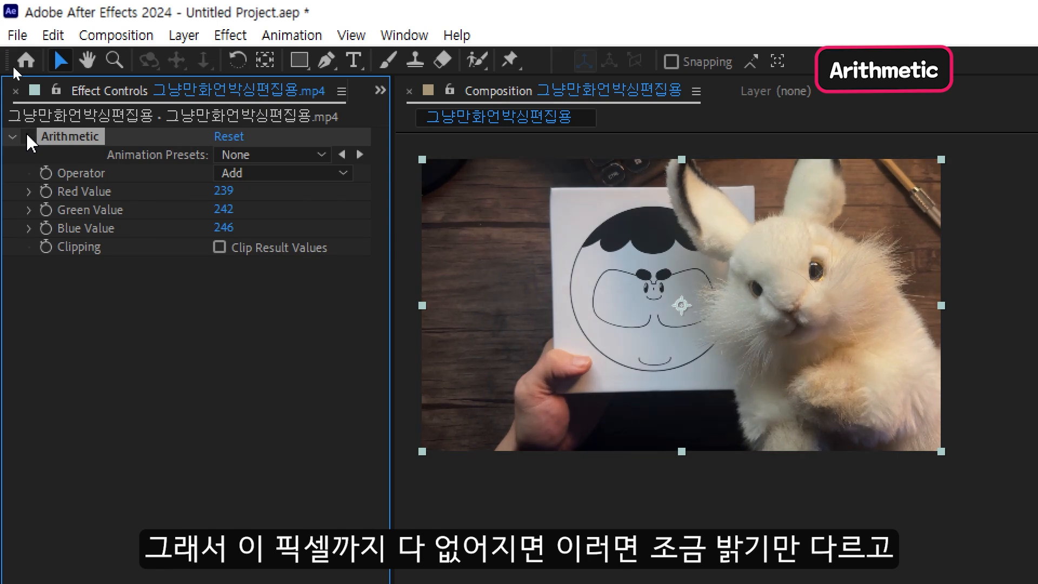
left_click(27, 137)
left_click(27, 137)
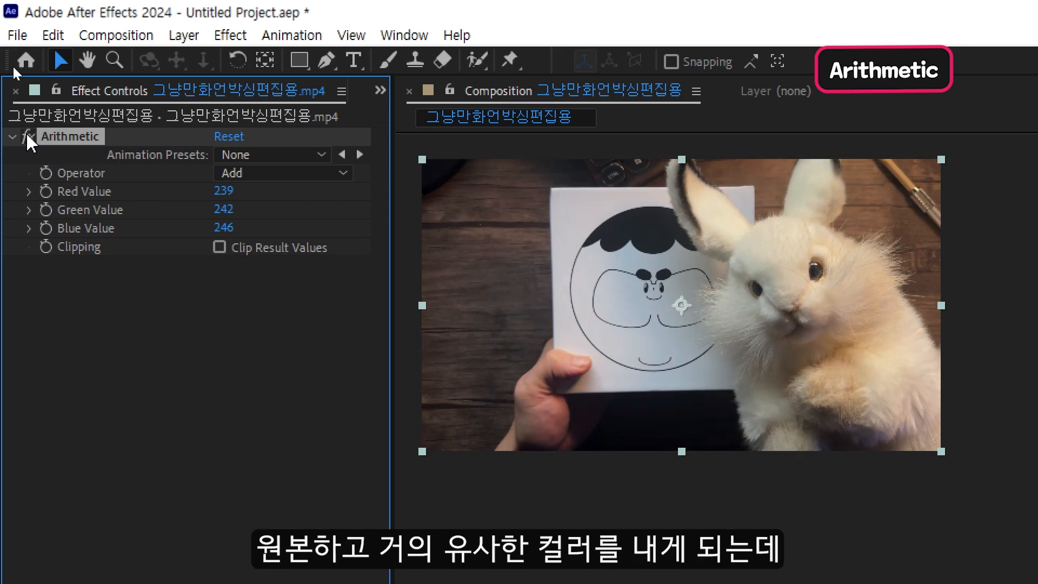
left_click(27, 136)
left_click(27, 137)
left_click(280, 248)
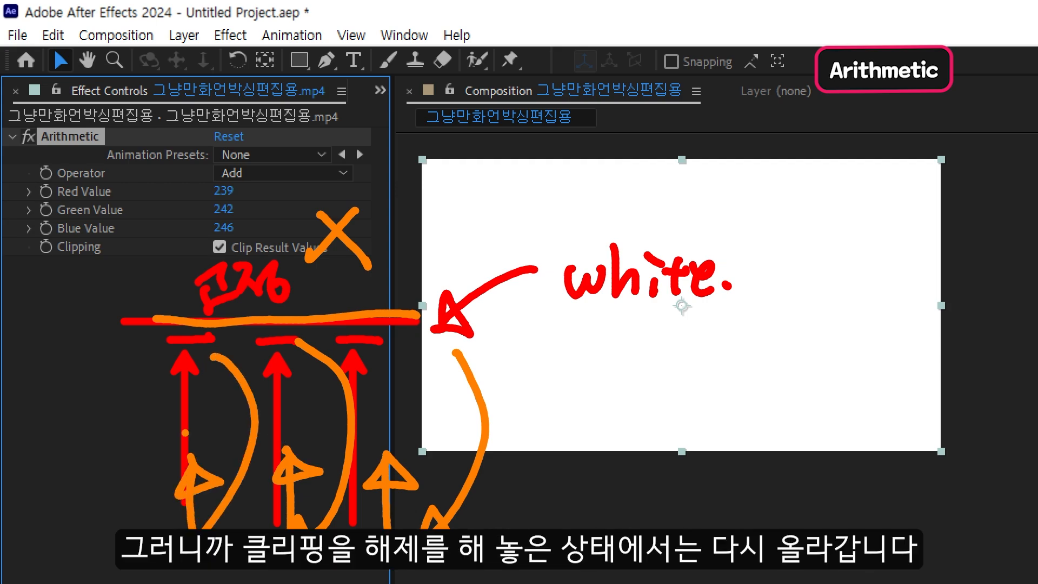
left_click(276, 247)
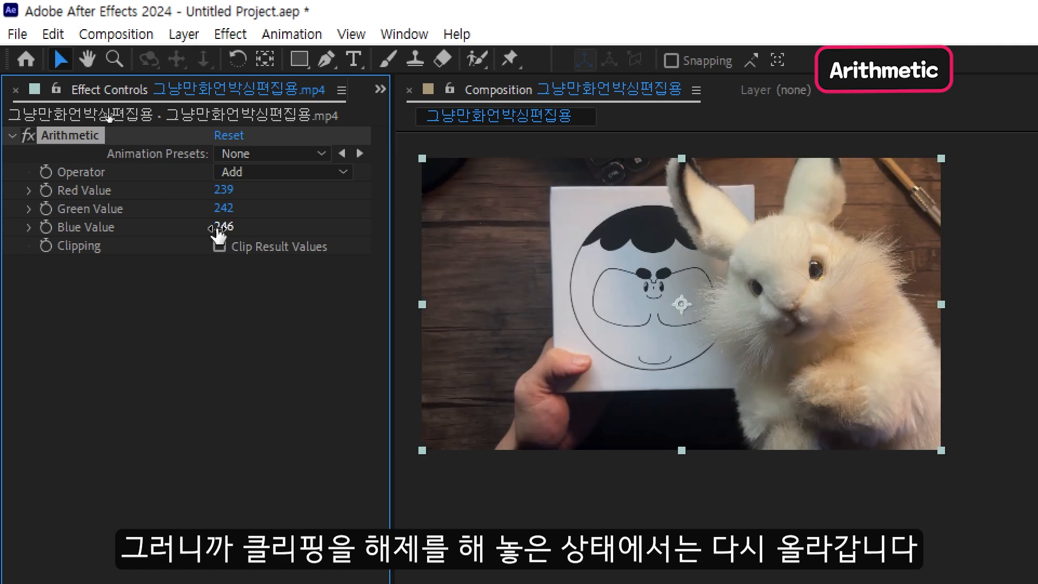
Raise the Add operator's Blue, Green and Red Values to 255 each with clipping turned off.
left_click_drag(222, 228, 313, 231)
left_click_drag(235, 226, 286, 234)
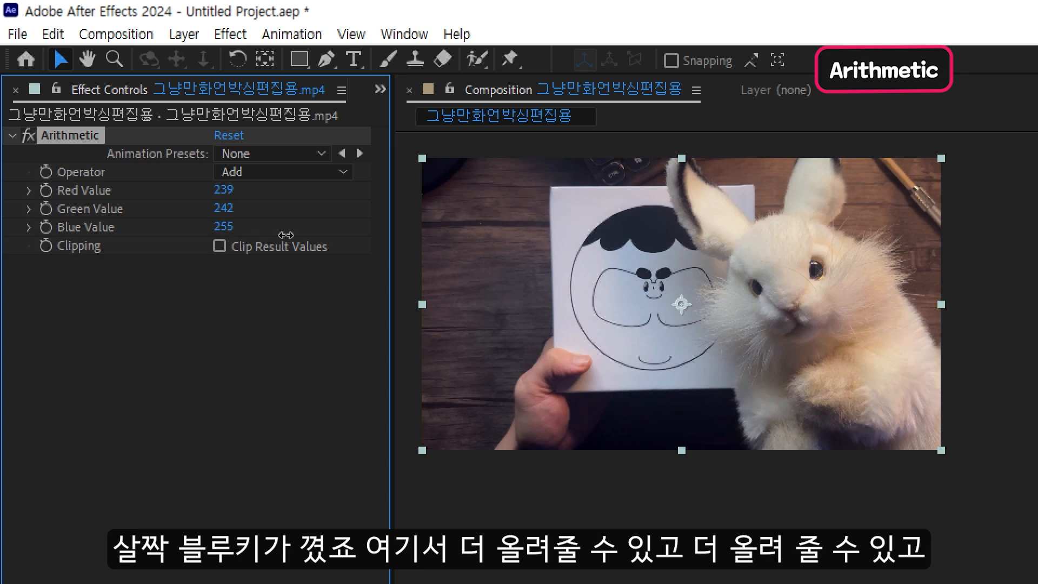
left_click_drag(226, 219, 323, 221)
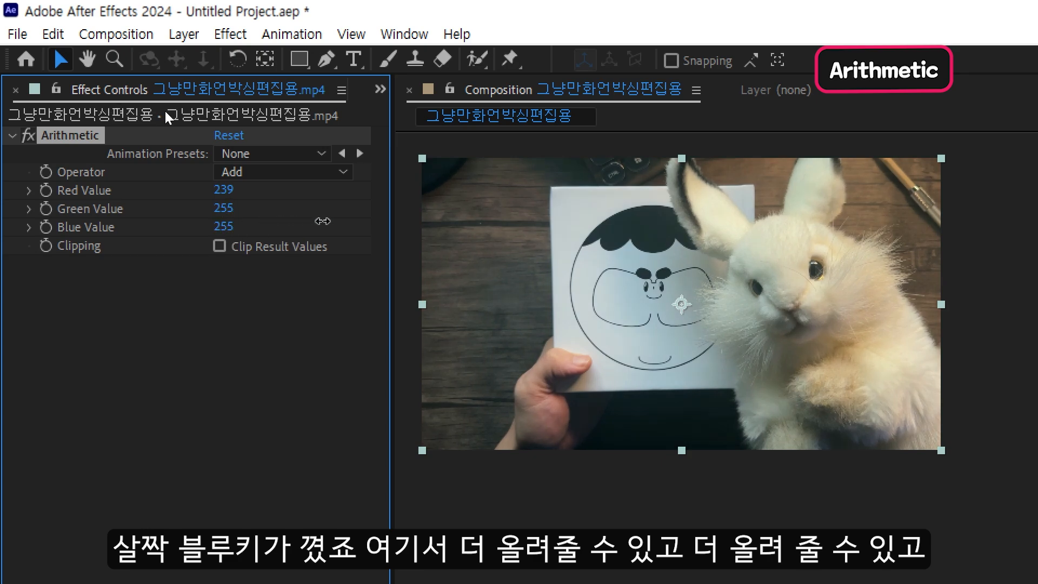
left_click_drag(227, 190, 417, 206)
Toggle the Add effect, and its Clip Result Values option, to compare the maximum color values with the original footage.
left_click(29, 135)
left_click(29, 135)
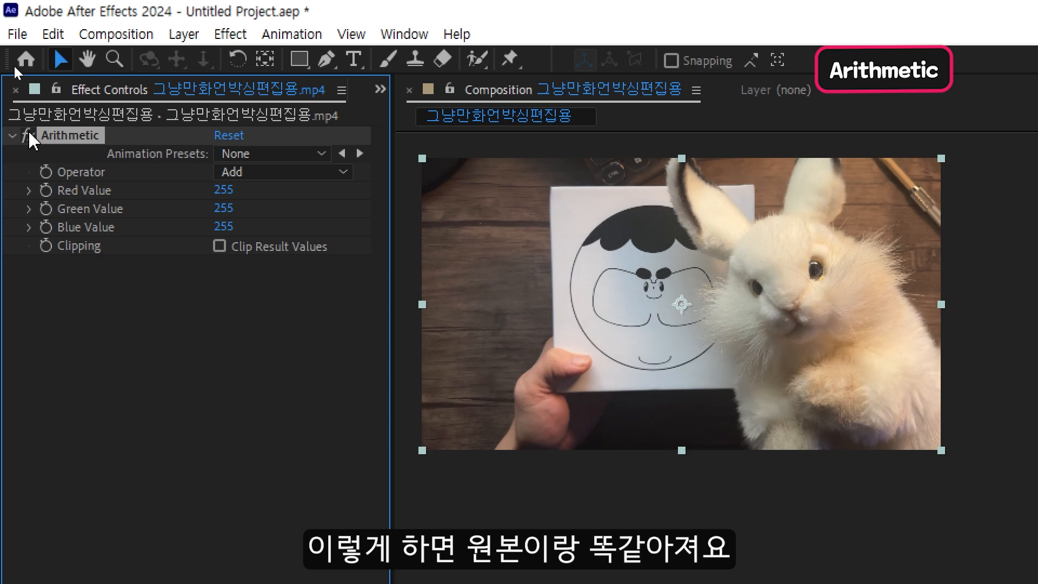
left_click(29, 135)
left_click(29, 135)
left_click(29, 135)
left_click(29, 135)
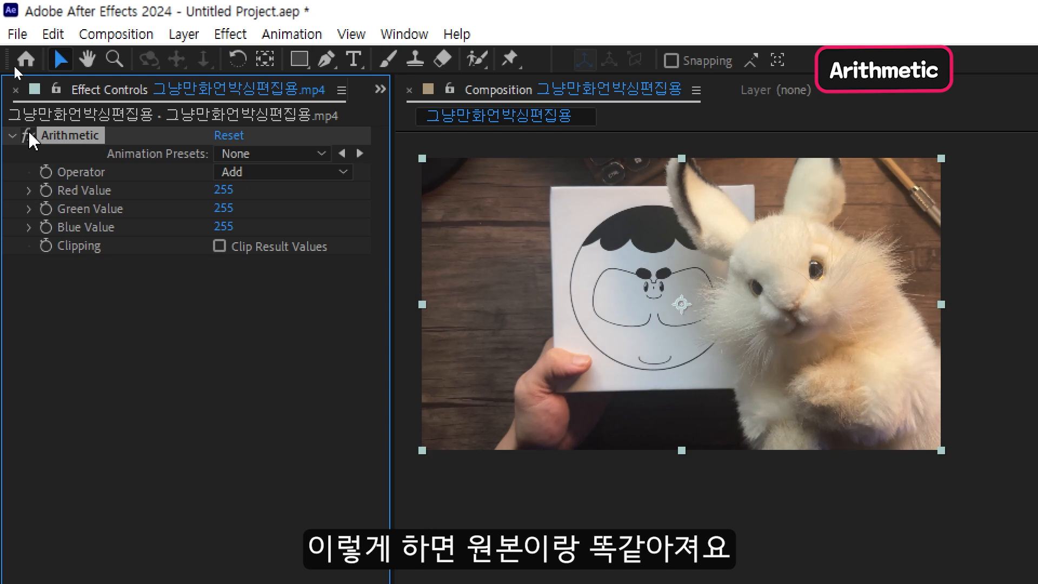
left_click(223, 247)
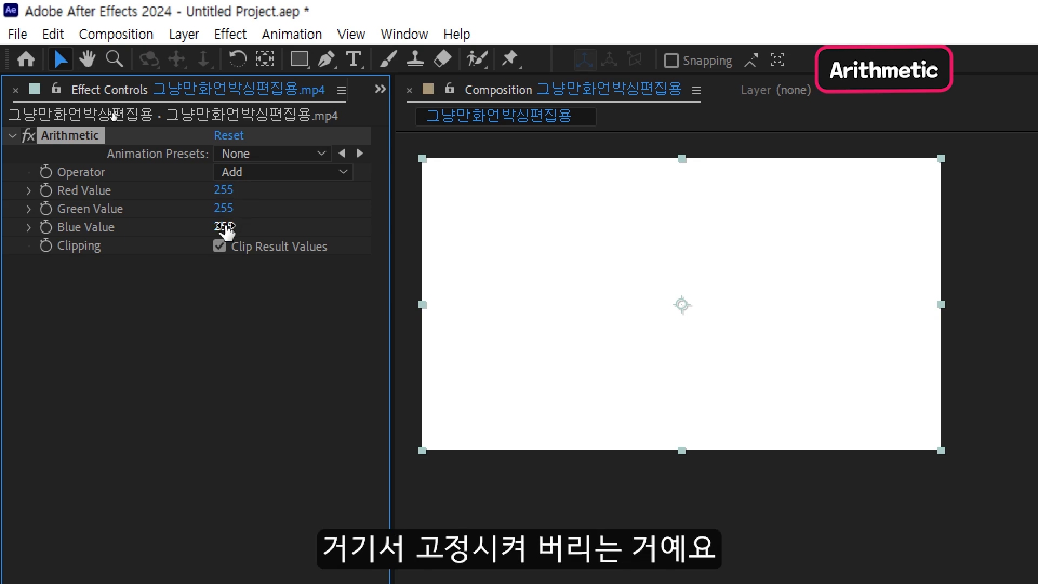
left_click(220, 246)
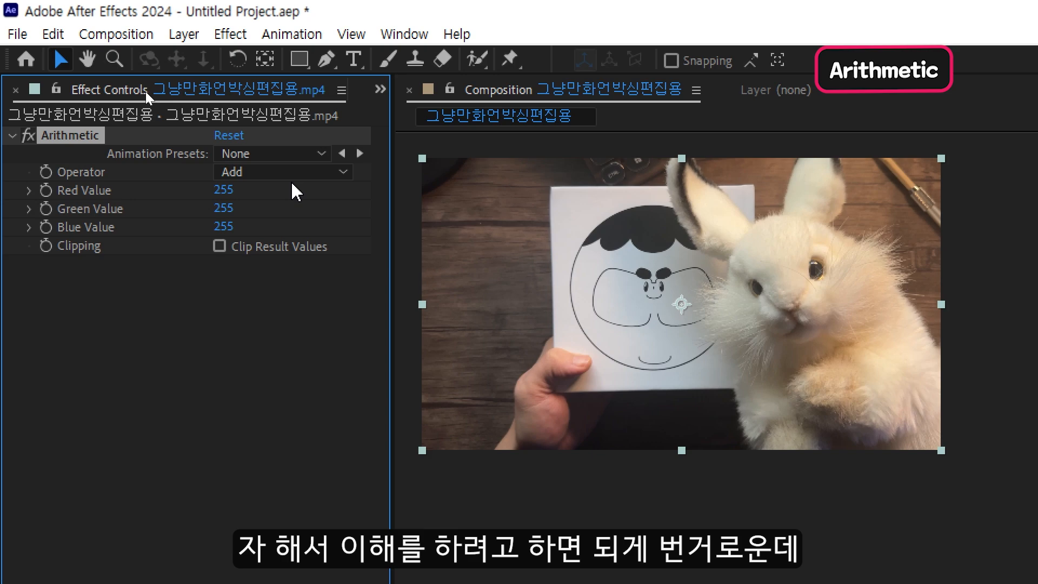
Switch the Arithmetic operator from Add to Xor.
left_click(327, 183)
left_click(331, 178)
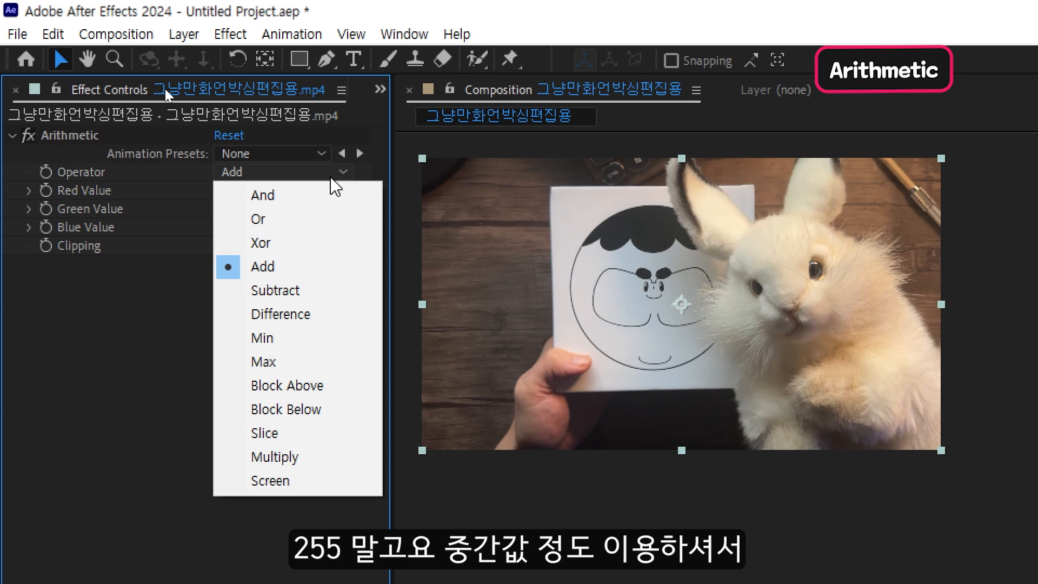
left_click(314, 243)
Set the Xor operator's Red Value to 119, Green Value to 200 and Blue Value to 182, and preview the footage.
left_click(223, 189)
type("125")
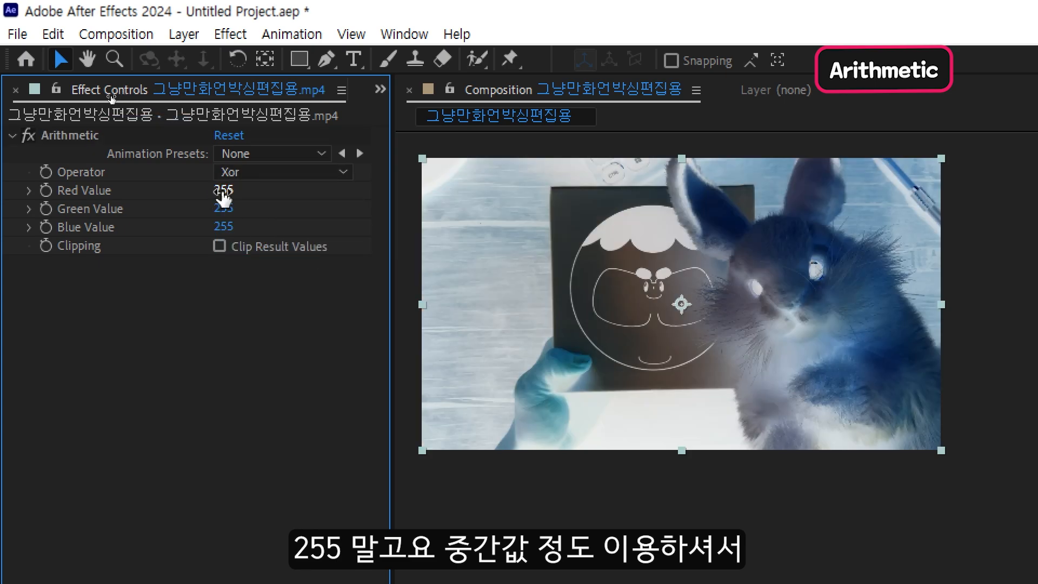
key("Return")
left_click_drag(81, 190, 70, 190)
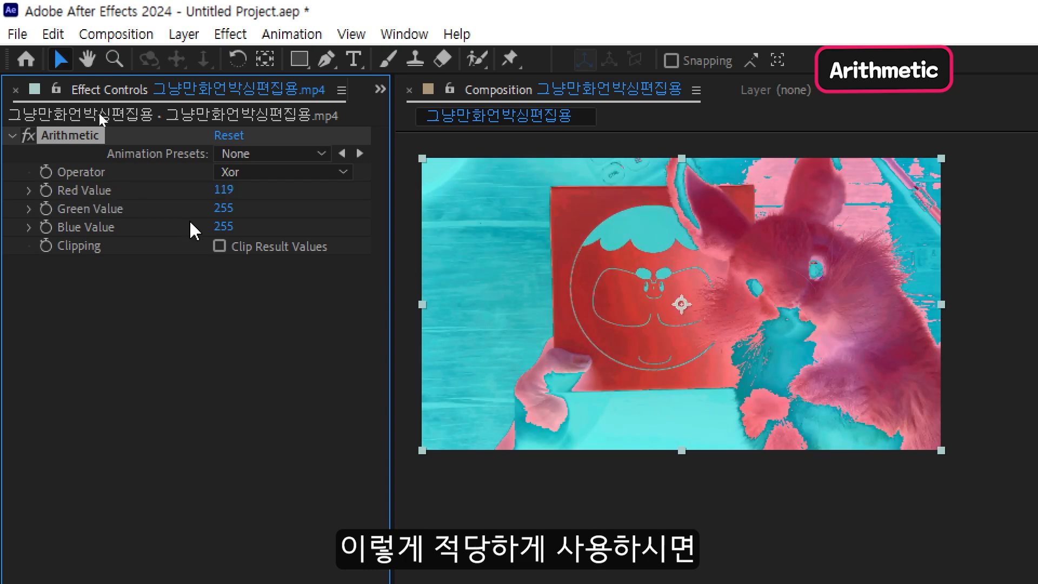
left_click_drag(222, 210, 139, 224)
left_click_drag(226, 209, 202, 209)
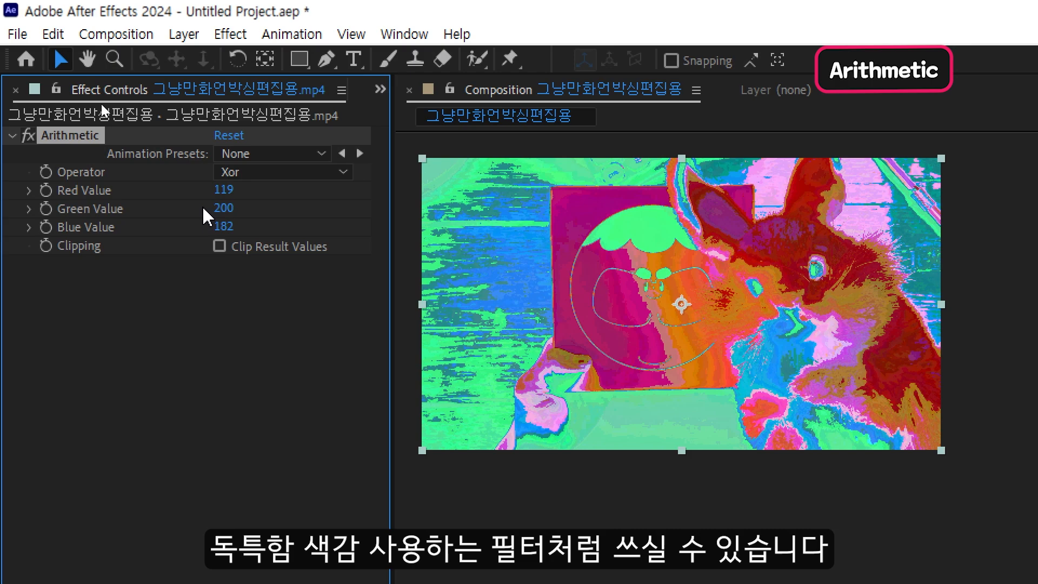
key("space")
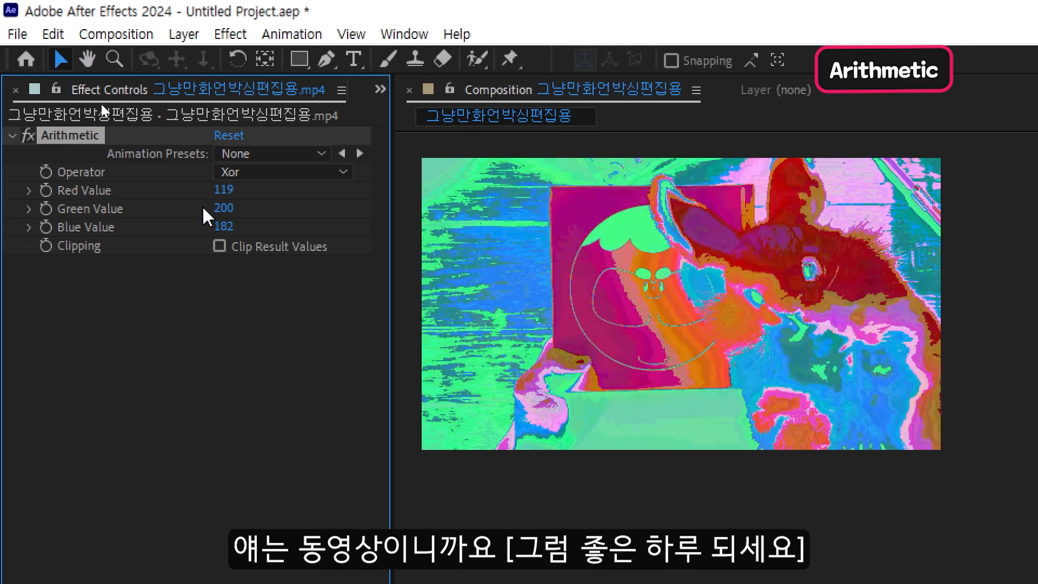
key("space")
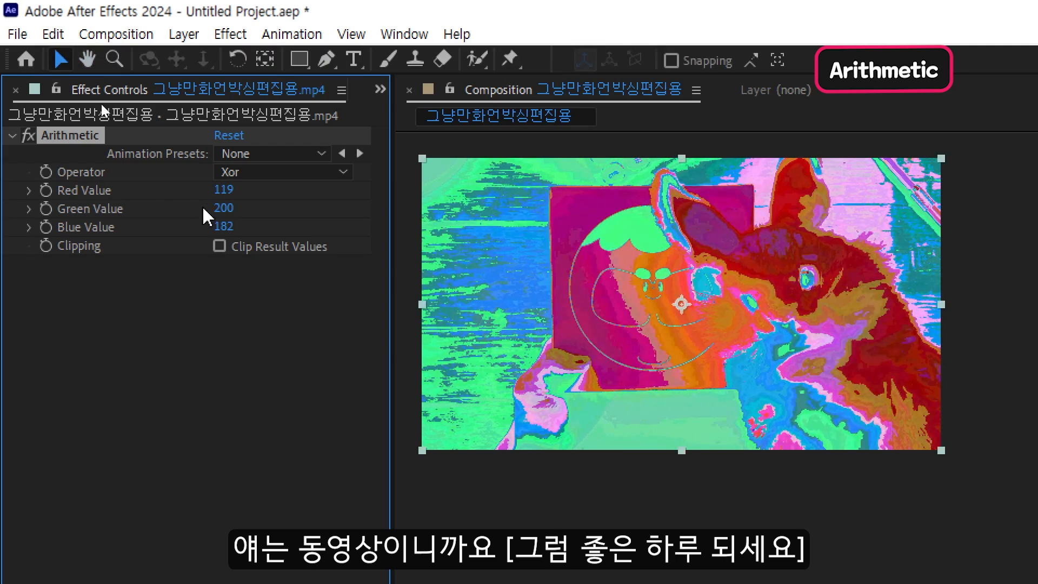